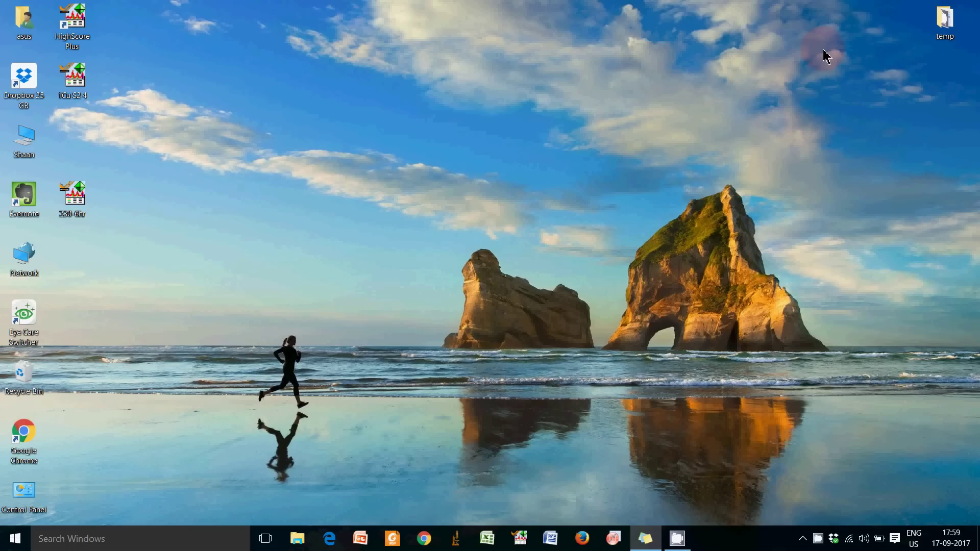
Launch HighScore Plus, dismiss the update news, and load the 230-6hr scan from the Desktop.
{"action": "left_click", "coordinate": [523, 549]}
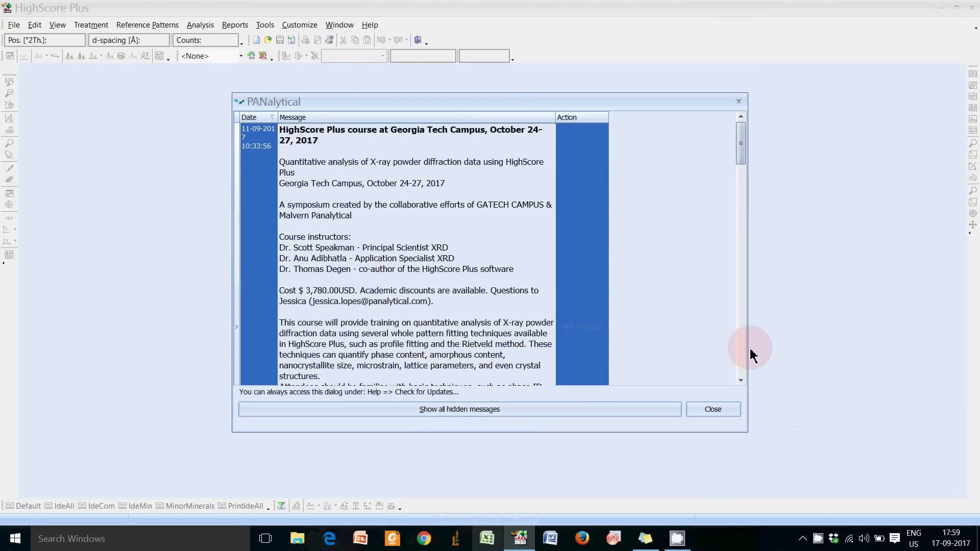
{"action": "left_click", "coordinate": [713, 409]}
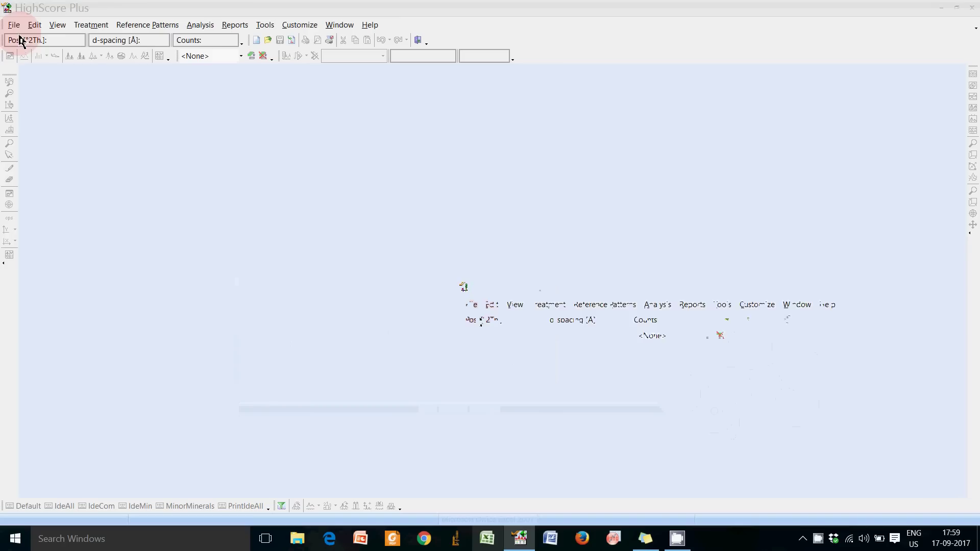
{"action": "left_click", "coordinate": [13, 25]}
{"action": "left_click", "coordinate": [41, 55]}
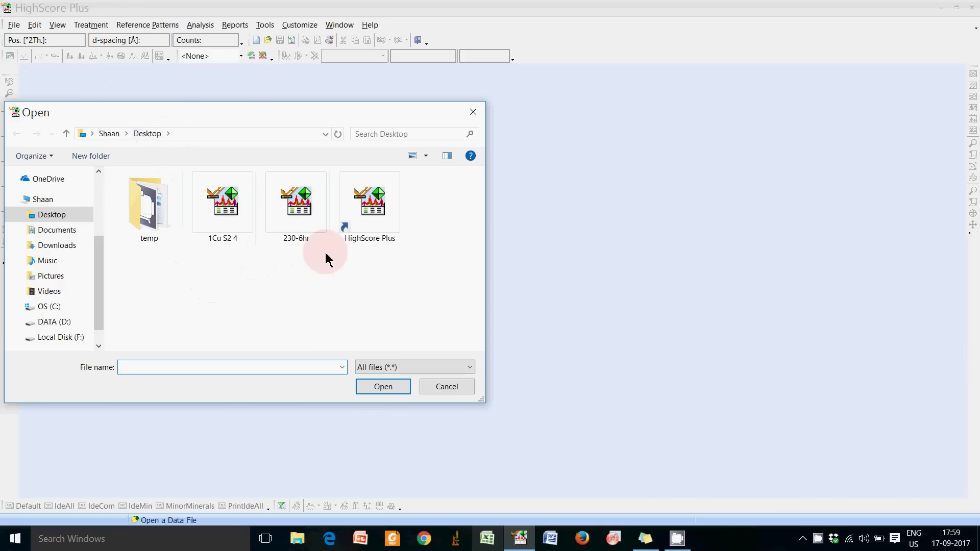
{"action": "left_click", "coordinate": [310, 220]}
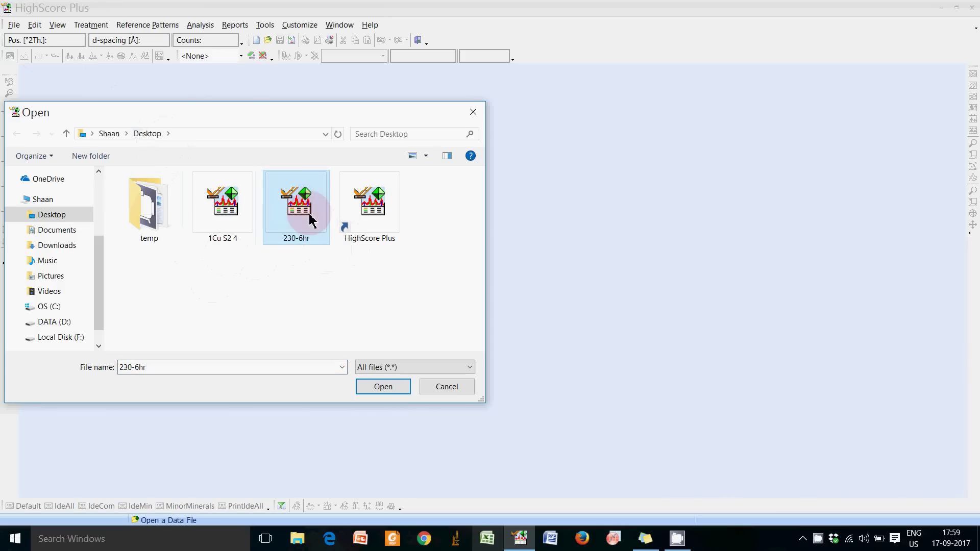
{"action": "left_click", "coordinate": [388, 392]}
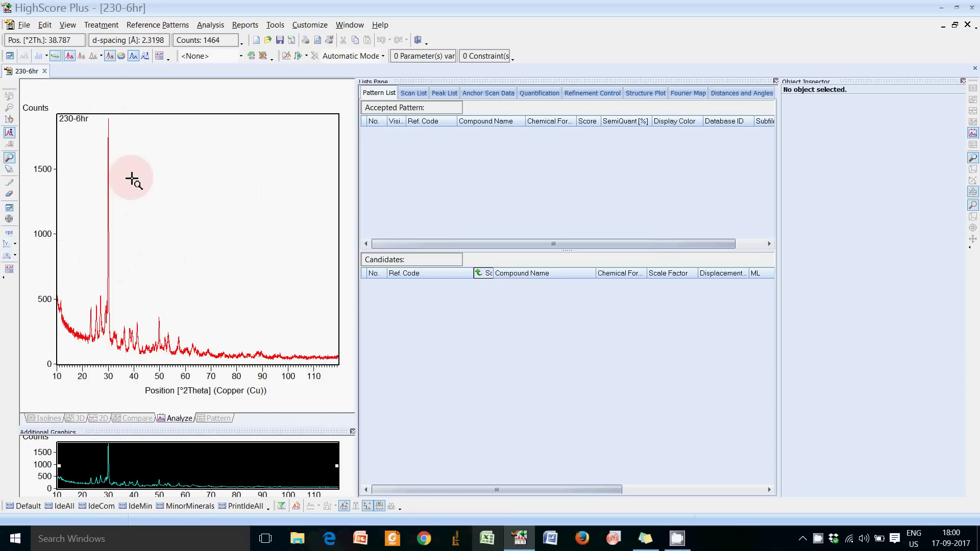
Fit an automatic background under the 230-6hr pattern with granularity 20 and bending factor 6.
{"action": "left_click", "coordinate": [116, 26]}
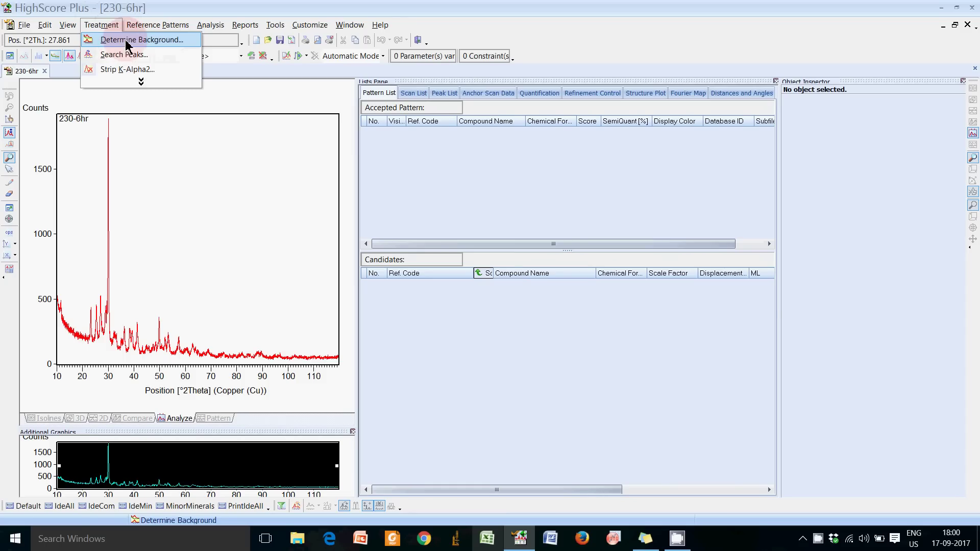
{"action": "left_click", "coordinate": [126, 41]}
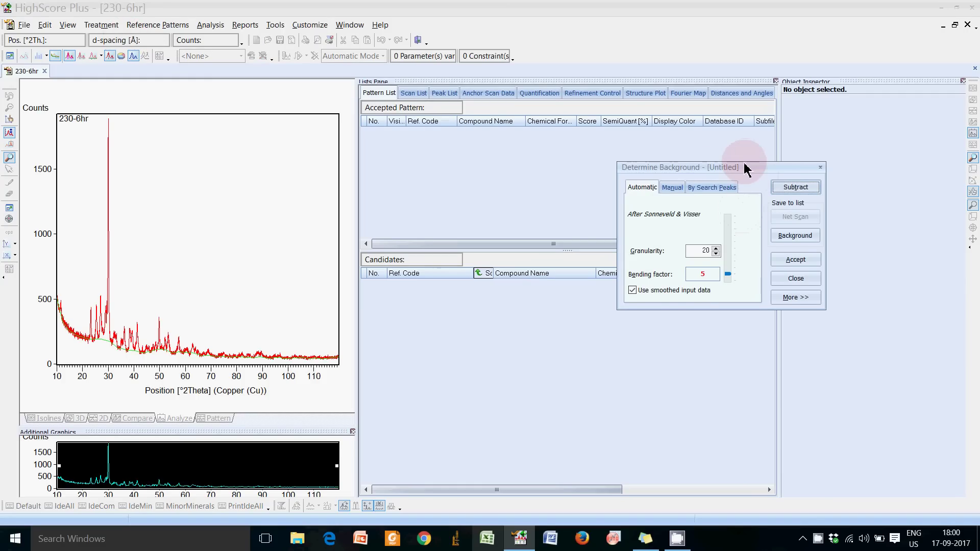
{"action": "left_click_drag", "start_coordinate": [744, 169], "coordinate": [729, 130]}
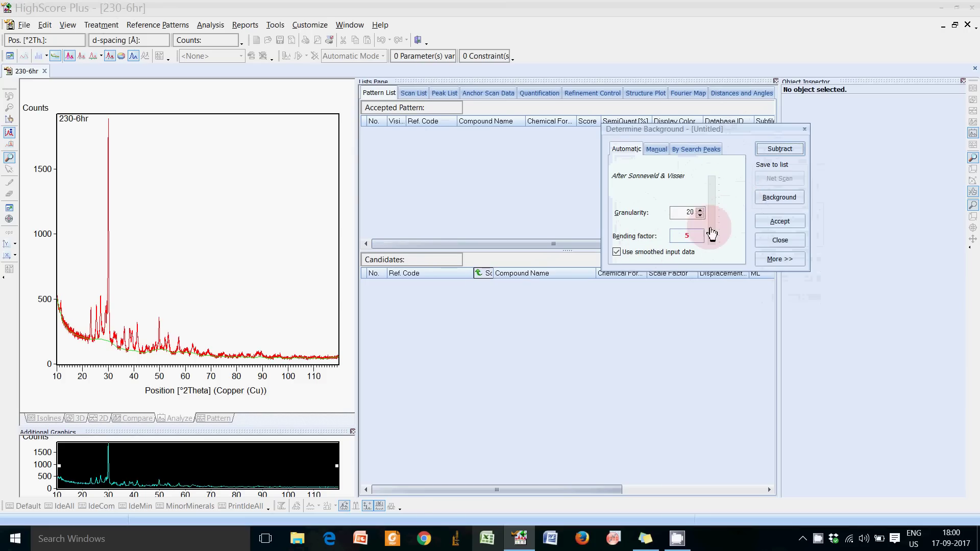
{"action": "left_click", "coordinate": [682, 237]}
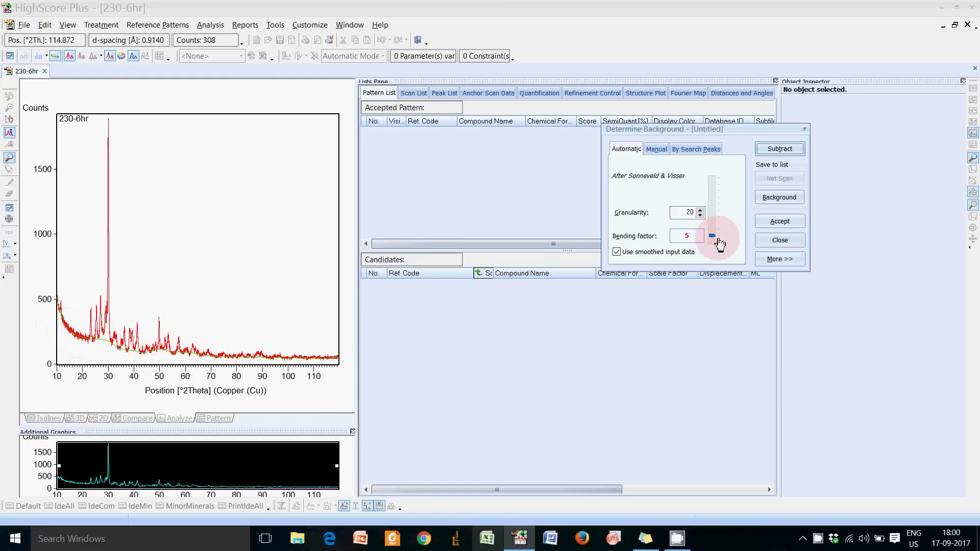
{"action": "left_click_drag", "start_coordinate": [715, 238], "coordinate": [713, 183]}
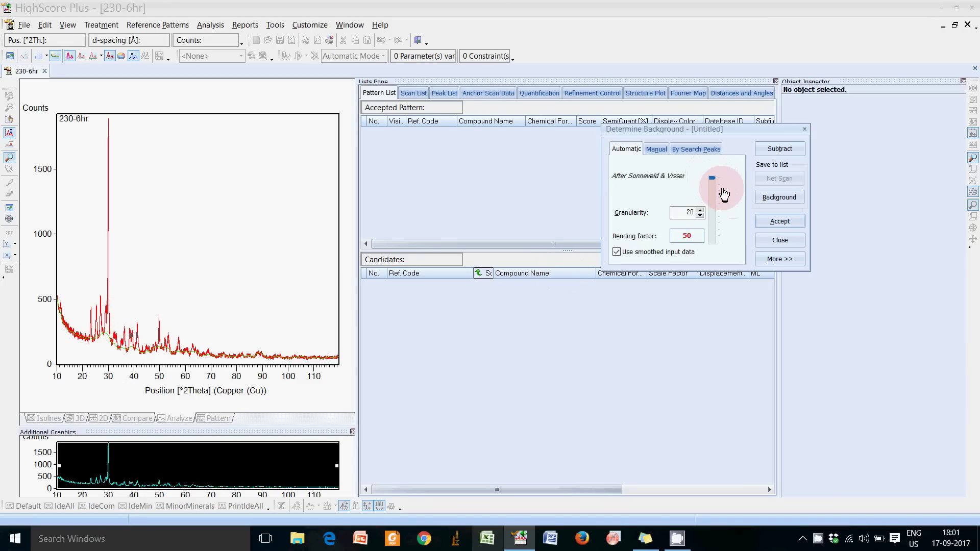
{"action": "left_click_drag", "start_coordinate": [711, 179], "coordinate": [712, 236]}
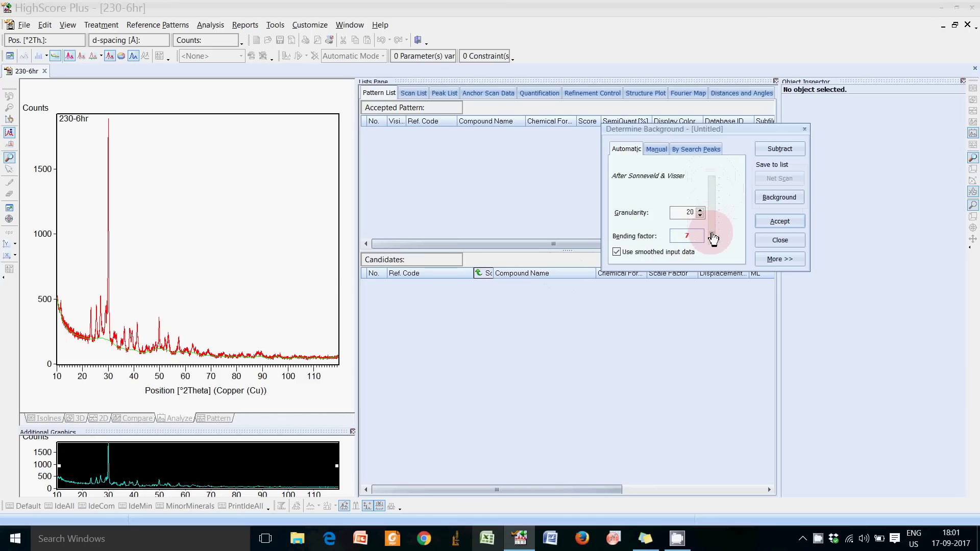
{"action": "left_click_drag", "start_coordinate": [712, 236], "coordinate": [714, 240]}
{"action": "left_click_drag", "start_coordinate": [714, 240], "coordinate": [715, 239]}
Subtract the fitted background and replace the 230-6hr scan with the zero-baseline result.
{"action": "left_click", "coordinate": [690, 215]}
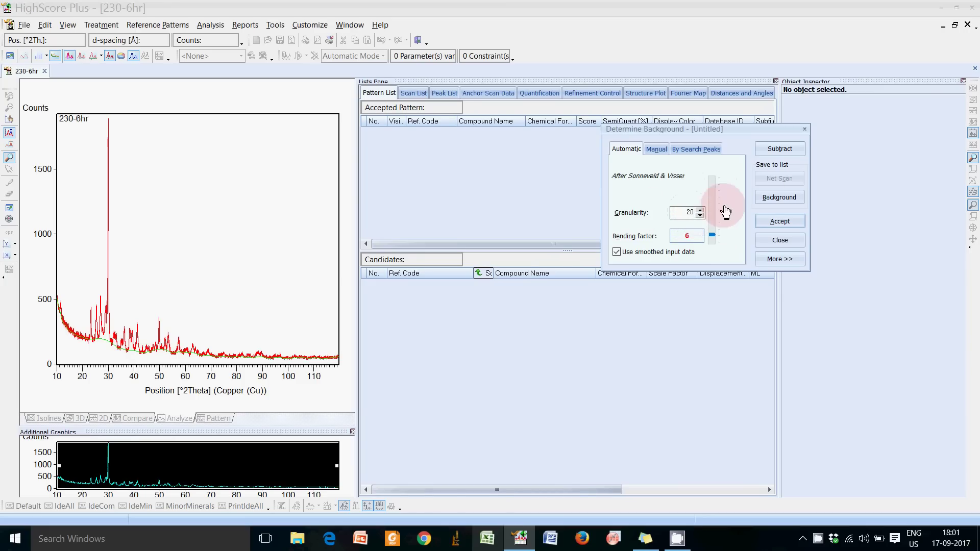
{"action": "left_click", "coordinate": [788, 156]}
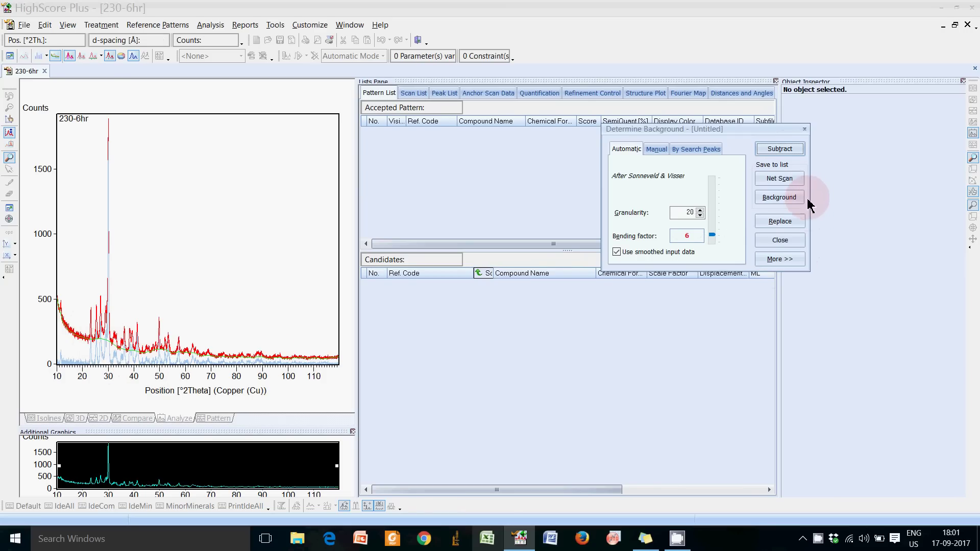
{"action": "left_click", "coordinate": [786, 226]}
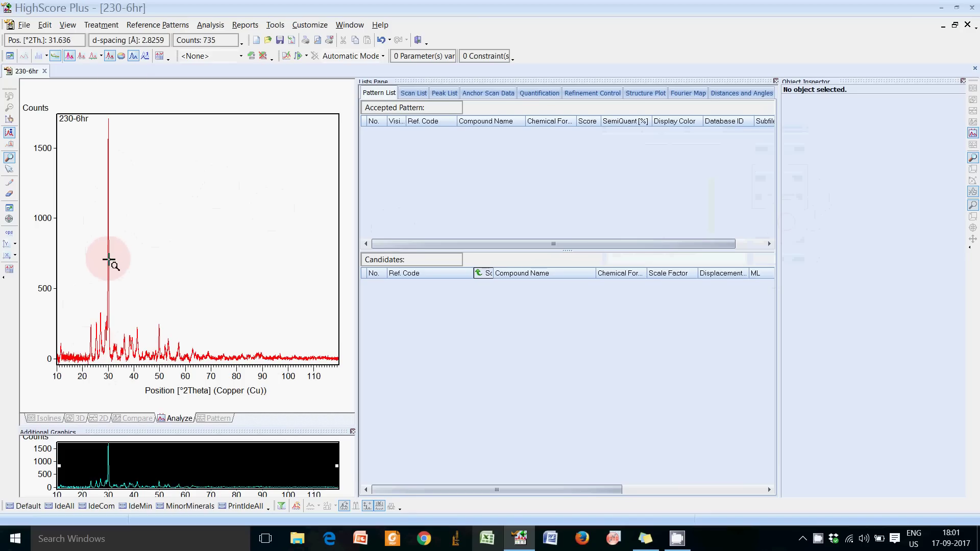
Expand the Treatment menu to show all available scan treatments.
{"action": "left_click", "coordinate": [107, 25]}
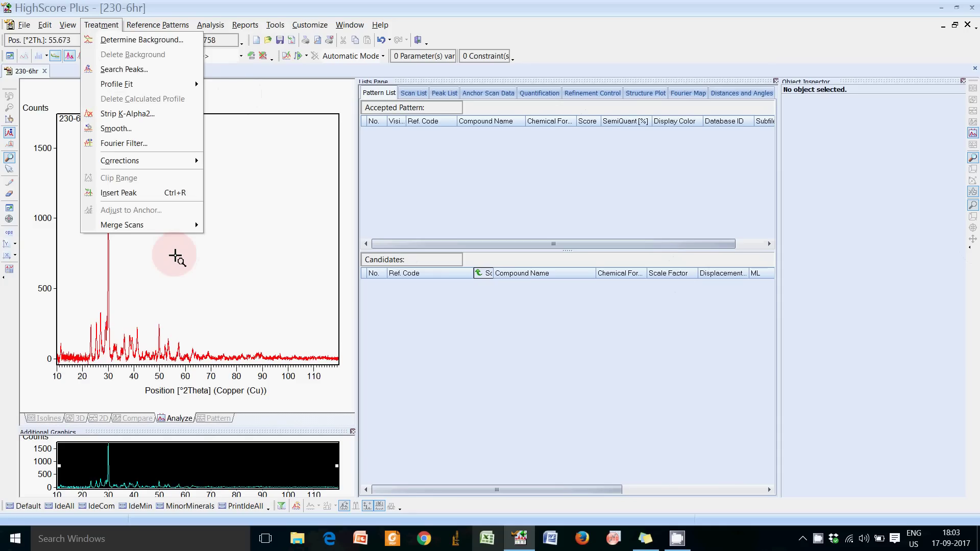
Strip K-Alpha2 from the scan using the Rachinger method and replace the scan with the stripped pattern.
{"action": "left_click", "coordinate": [106, 27]}
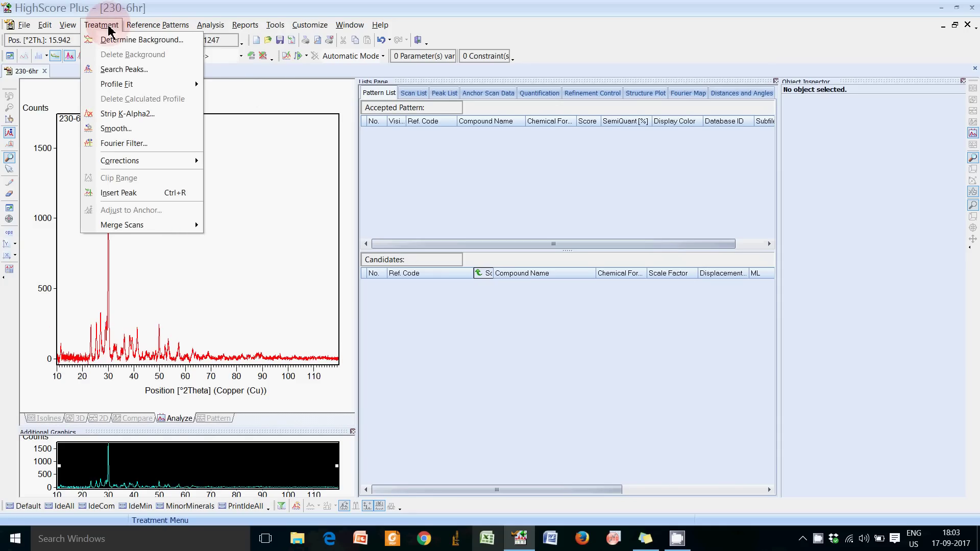
{"action": "left_click", "coordinate": [114, 114]}
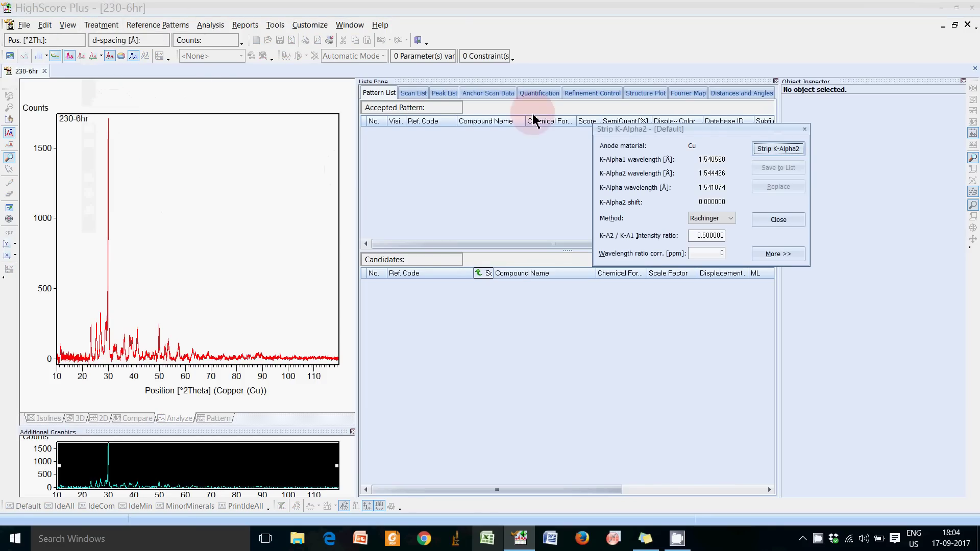
{"action": "left_click_drag", "start_coordinate": [693, 133], "coordinate": [555, 158]}
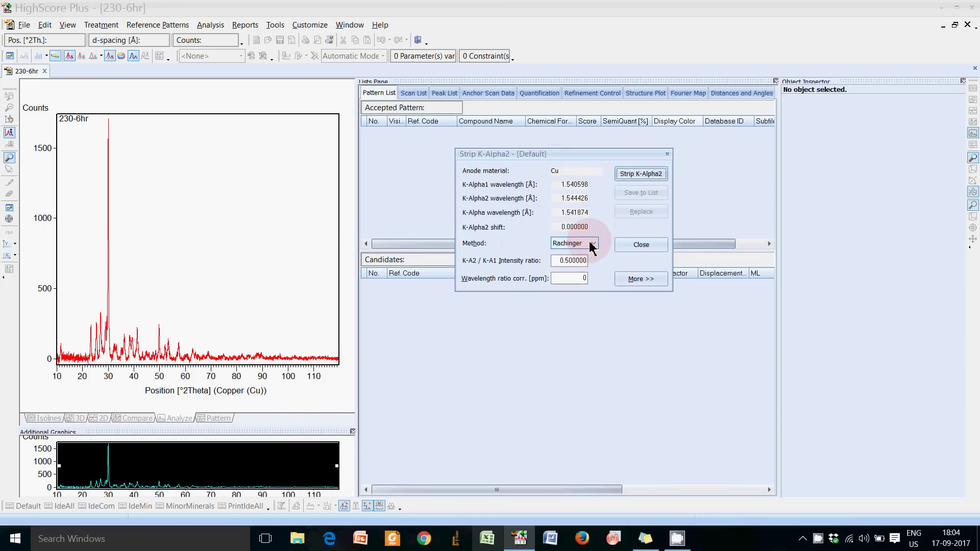
{"action": "left_click", "coordinate": [591, 245]}
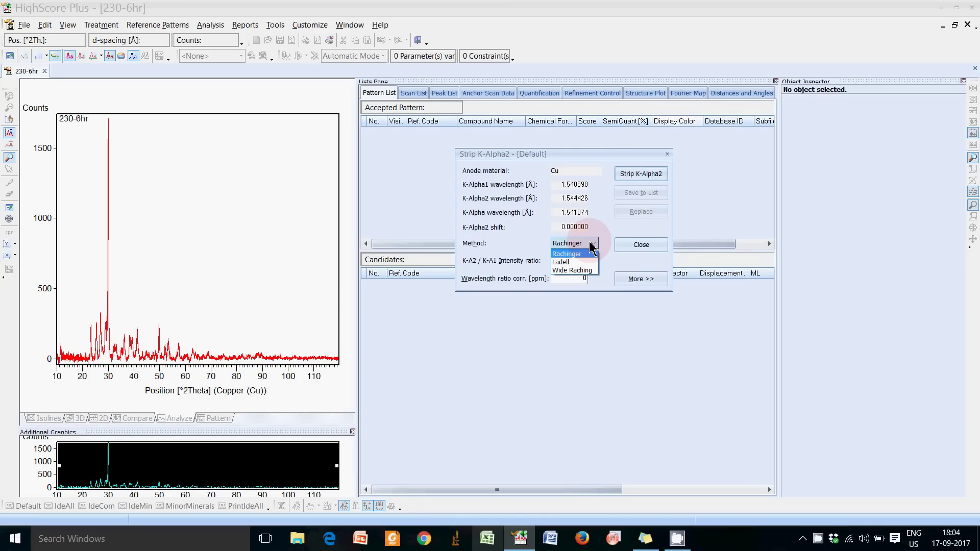
{"action": "left_click", "coordinate": [519, 233]}
{"action": "left_click", "coordinate": [571, 260]}
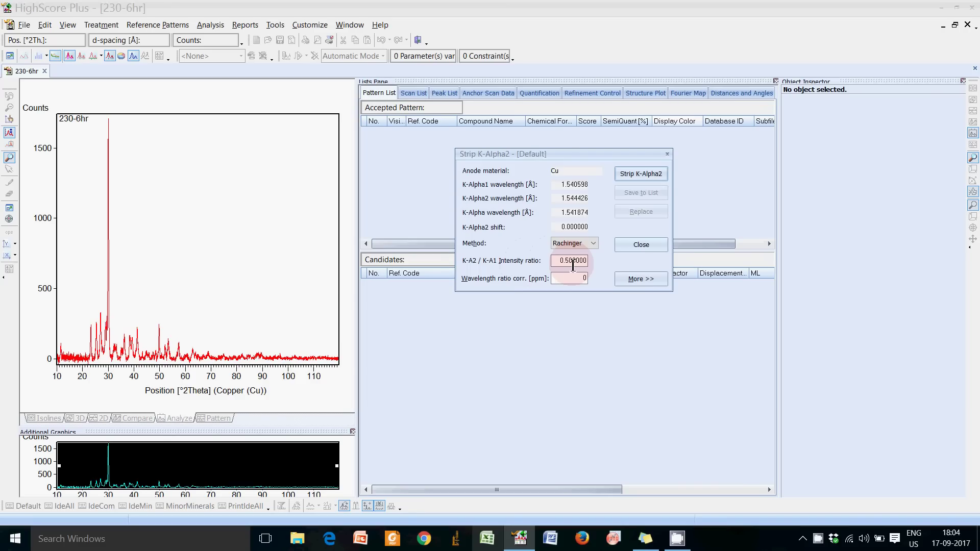
{"action": "left_click", "coordinate": [634, 174]}
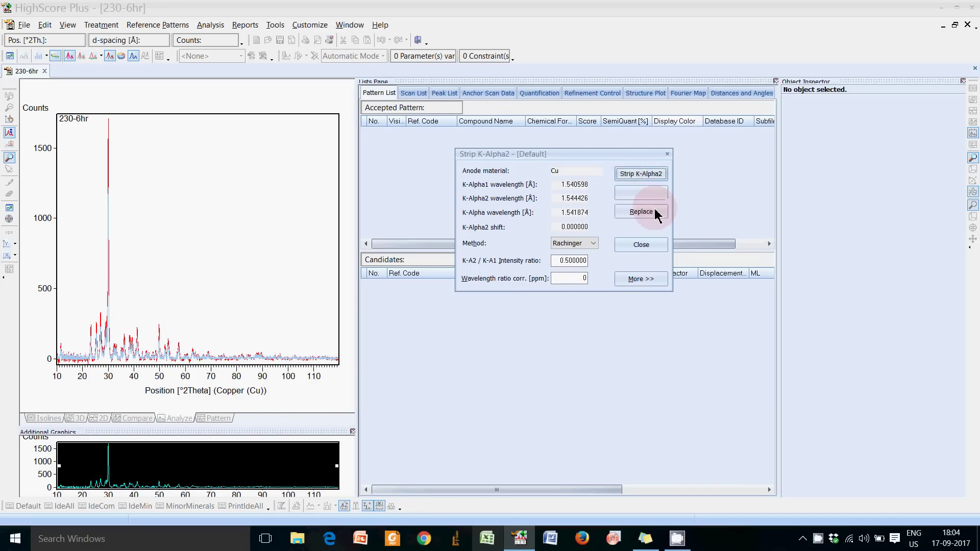
{"action": "left_click", "coordinate": [650, 194]}
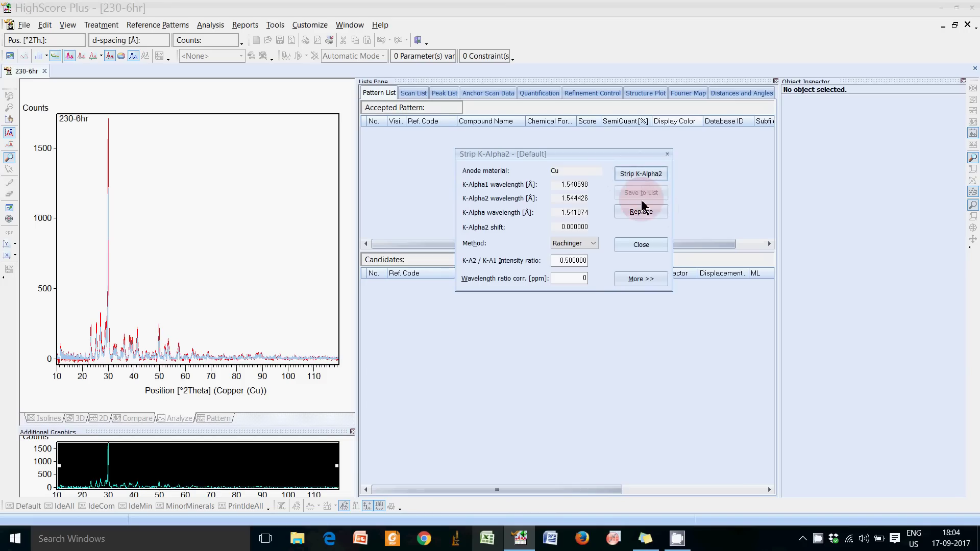
{"action": "left_click", "coordinate": [641, 212]}
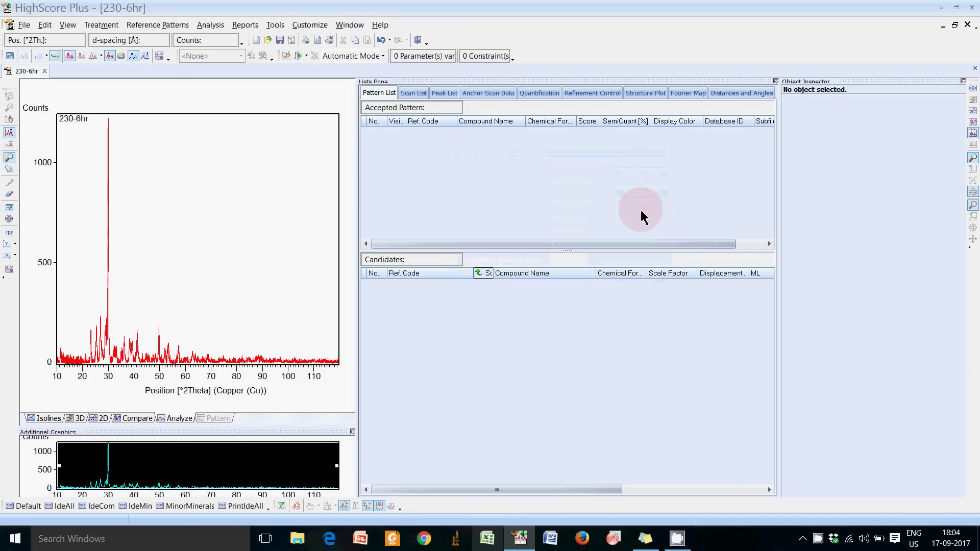
{"action": "left_click", "coordinate": [145, 57]}
{"action": "left_click", "coordinate": [102, 25]}
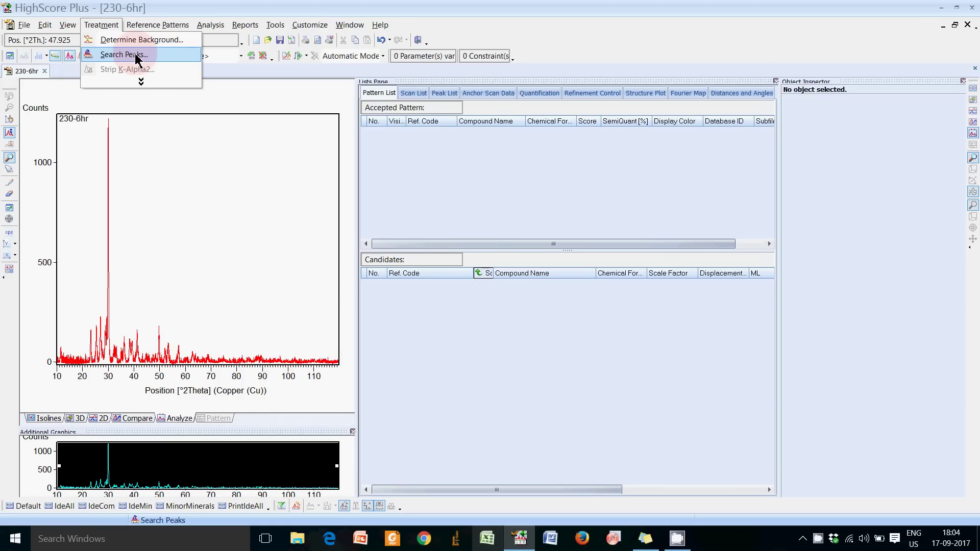
{"action": "left_click", "coordinate": [136, 59]}
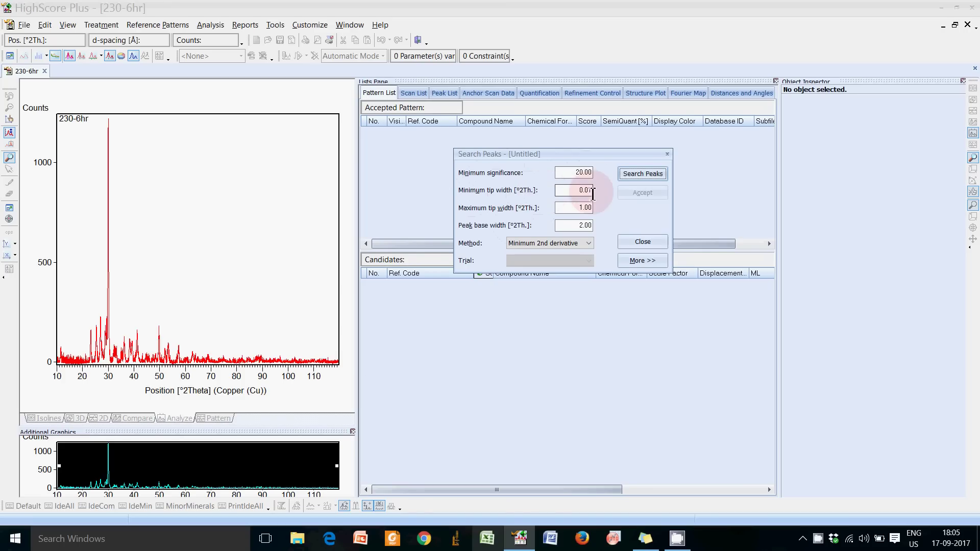
{"action": "left_click", "coordinate": [573, 207]}
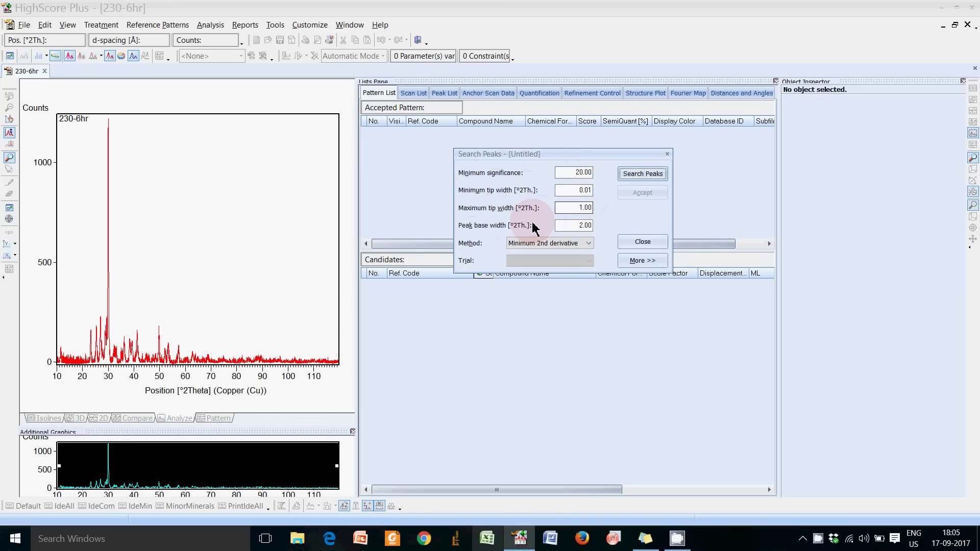
{"action": "left_click", "coordinate": [582, 207]}
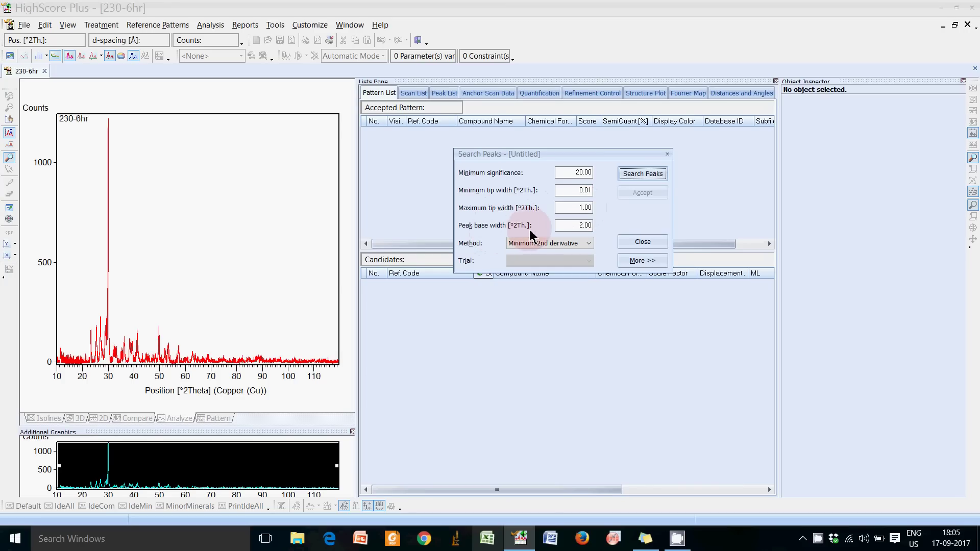
{"action": "left_click", "coordinate": [582, 225]}
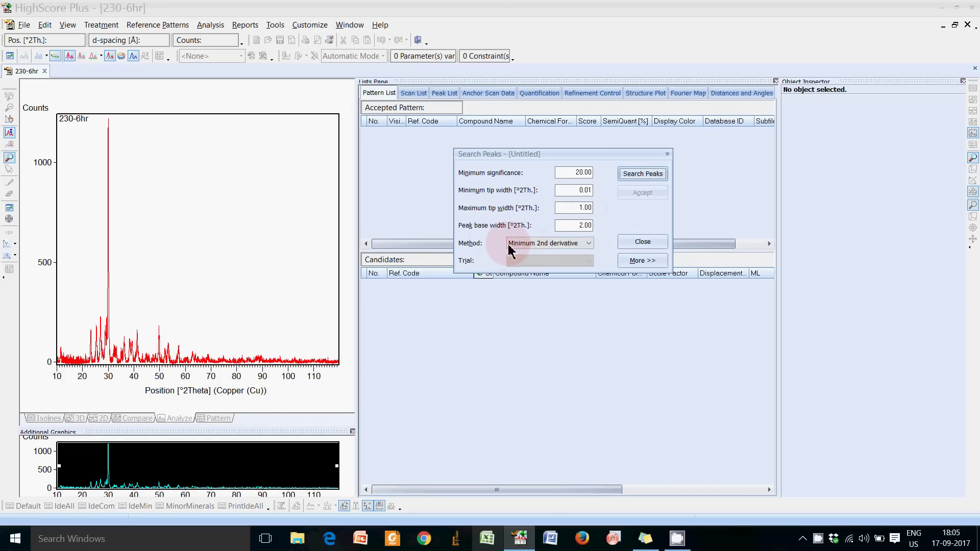
{"action": "left_click", "coordinate": [528, 244]}
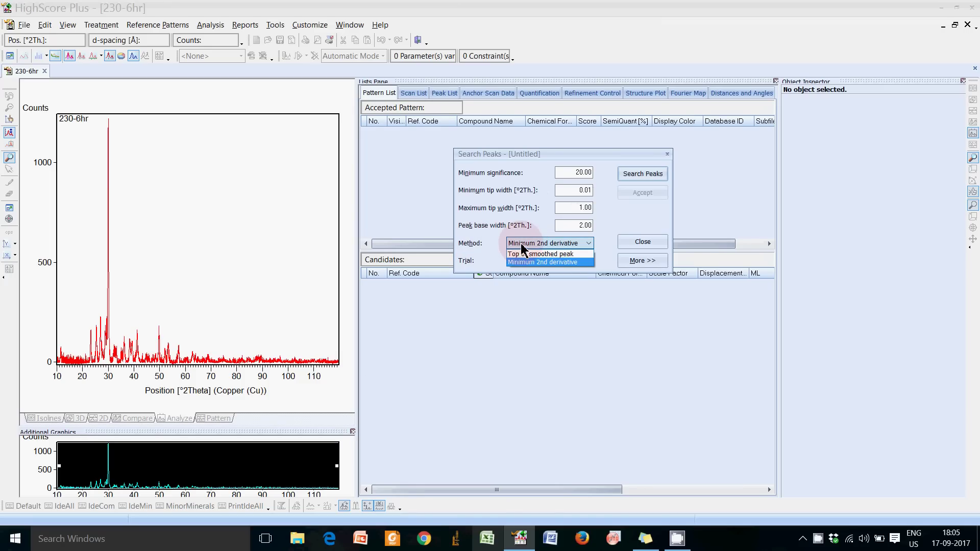
{"action": "left_click", "coordinate": [521, 245]}
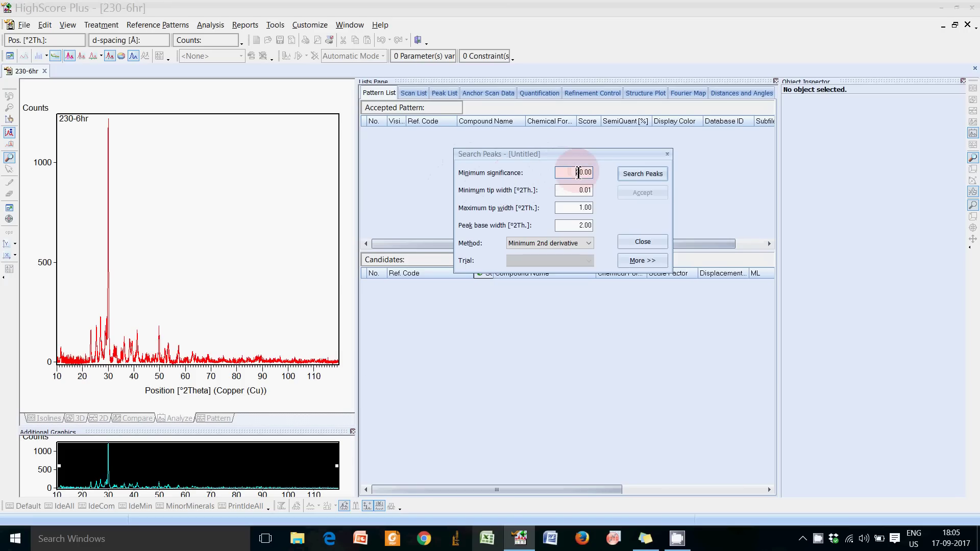
Run peak searches at minimum significance 20, then at 5.
{"action": "left_click_drag", "start_coordinate": [578, 172], "coordinate": [596, 172]}
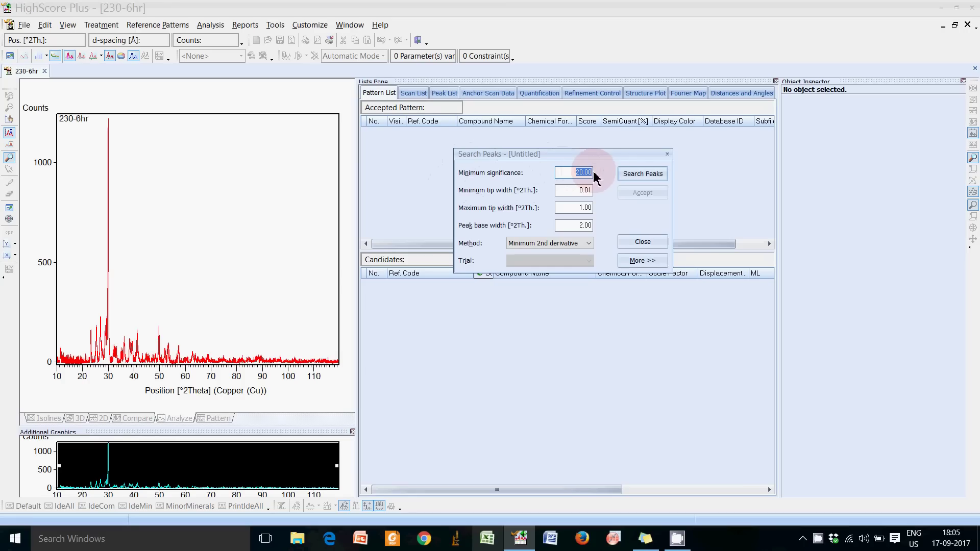
{"action": "left_click", "coordinate": [630, 178]}
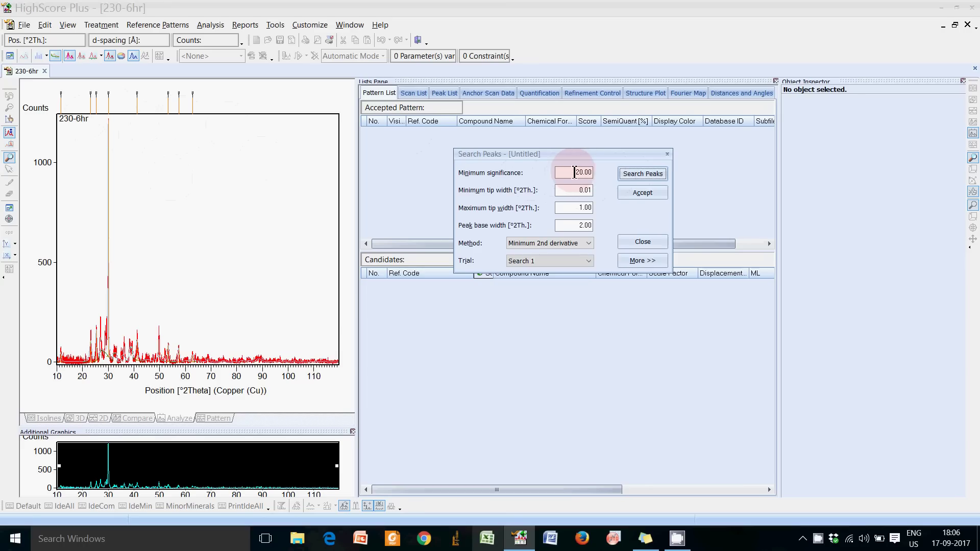
{"action": "left_click_drag", "start_coordinate": [573, 177], "coordinate": [611, 178]}
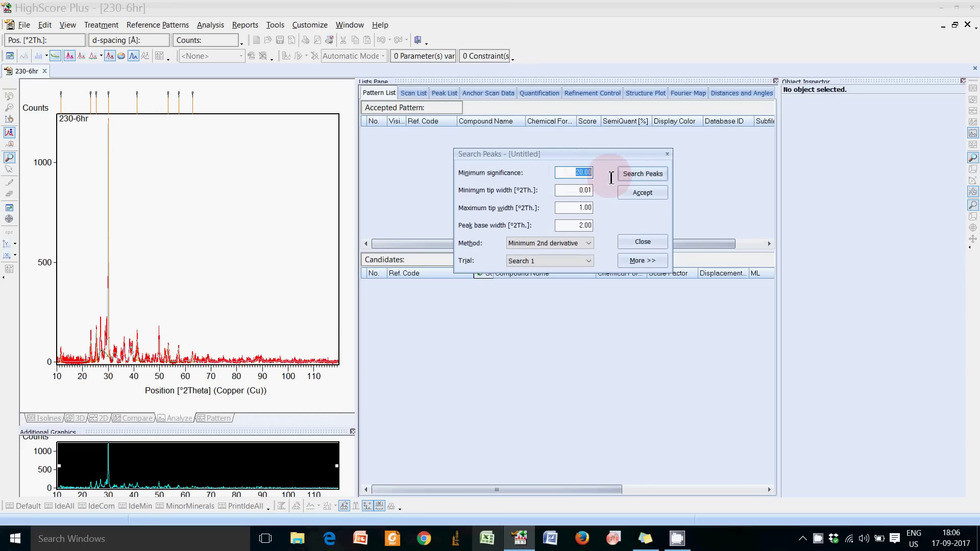
{"action": "type", "text": "5"}
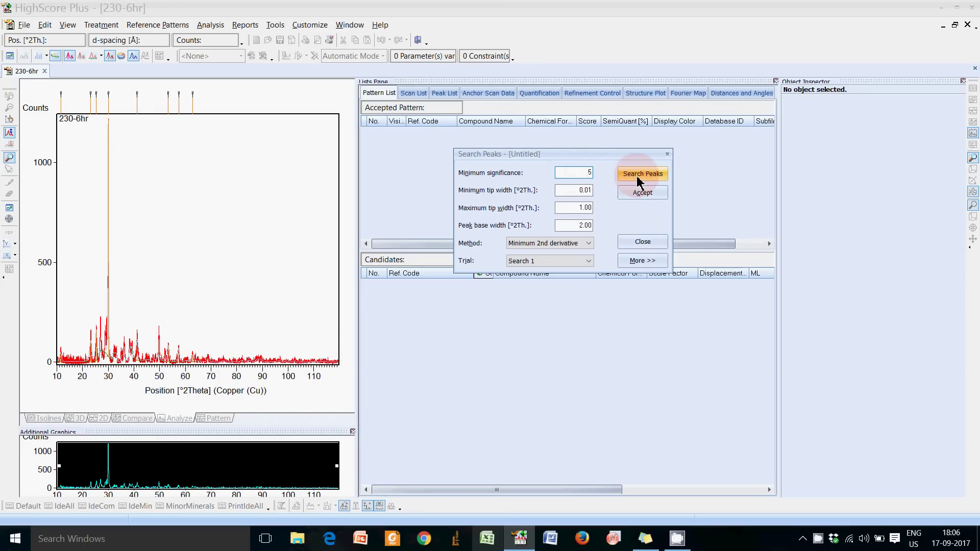
{"action": "left_click", "coordinate": [639, 180]}
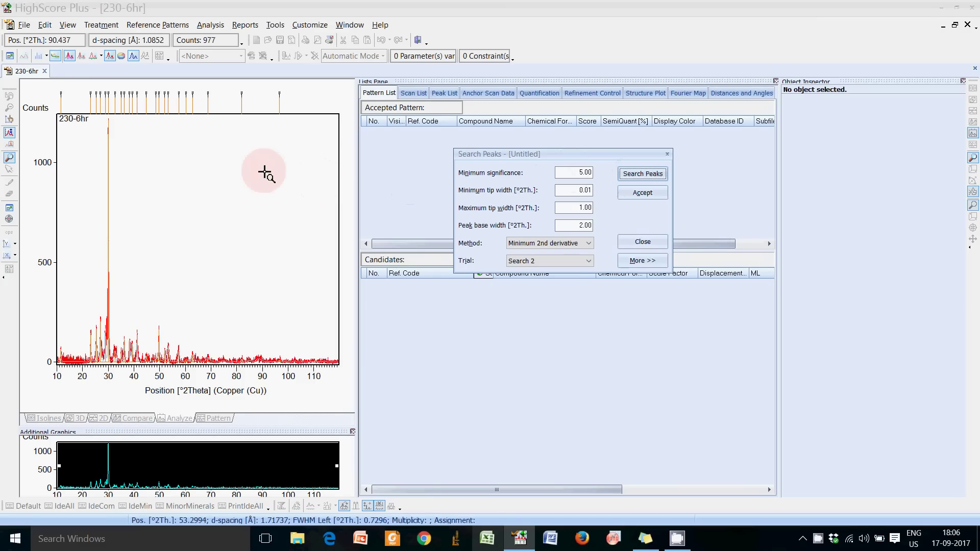
Rerun the peak search at significance 50, then re-enter 20 as the minimum significance.
{"action": "left_click_drag", "start_coordinate": [562, 173], "coordinate": [603, 180]}
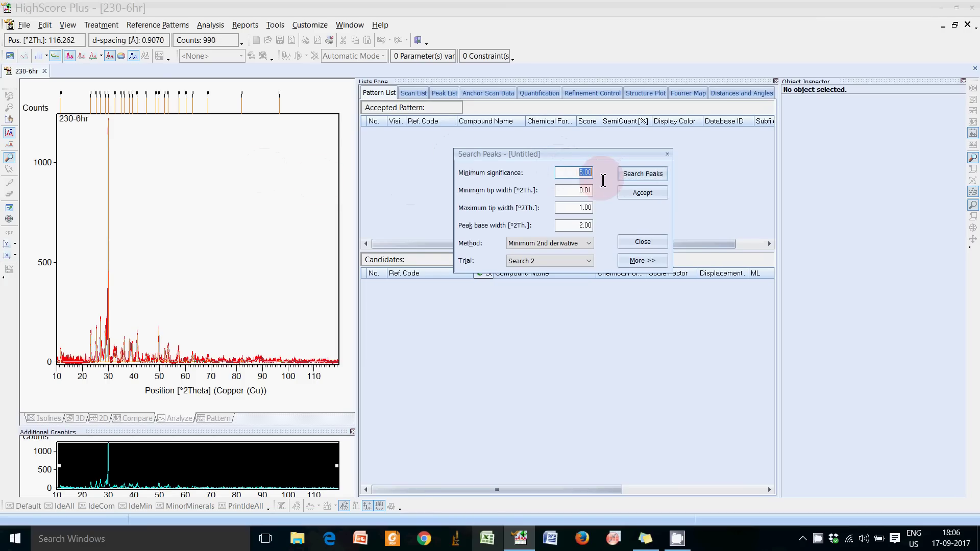
{"action": "type", "text": "50"}
{"action": "left_click", "coordinate": [637, 175]}
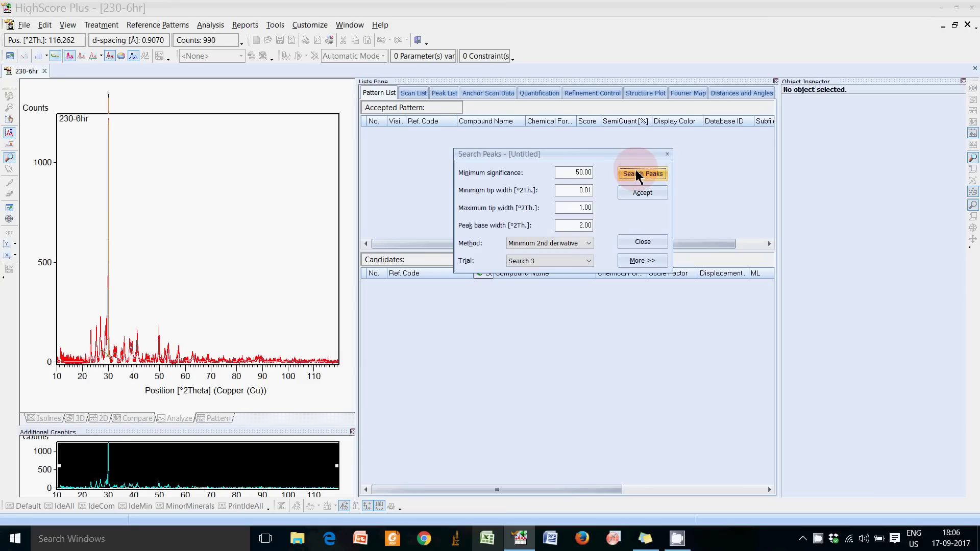
{"action": "left_click", "coordinate": [576, 173]}
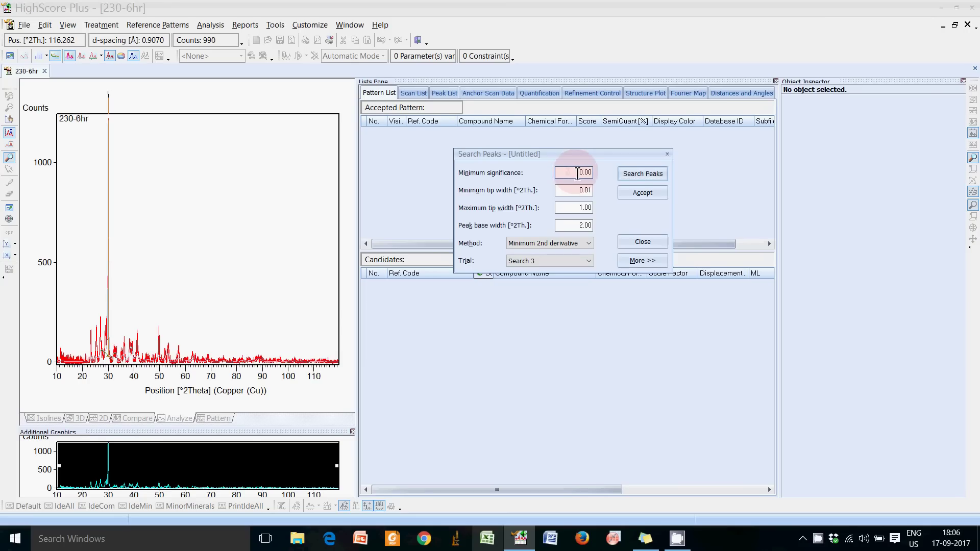
{"action": "left_click_drag", "start_coordinate": [577, 174], "coordinate": [602, 178]}
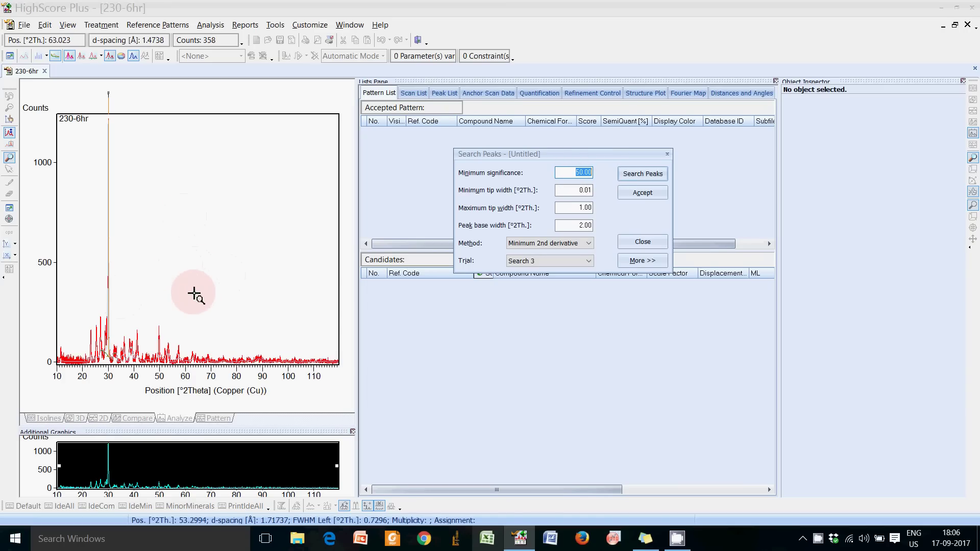
{"action": "type", "text": "2"}
{"action": "type", "text": "0"}
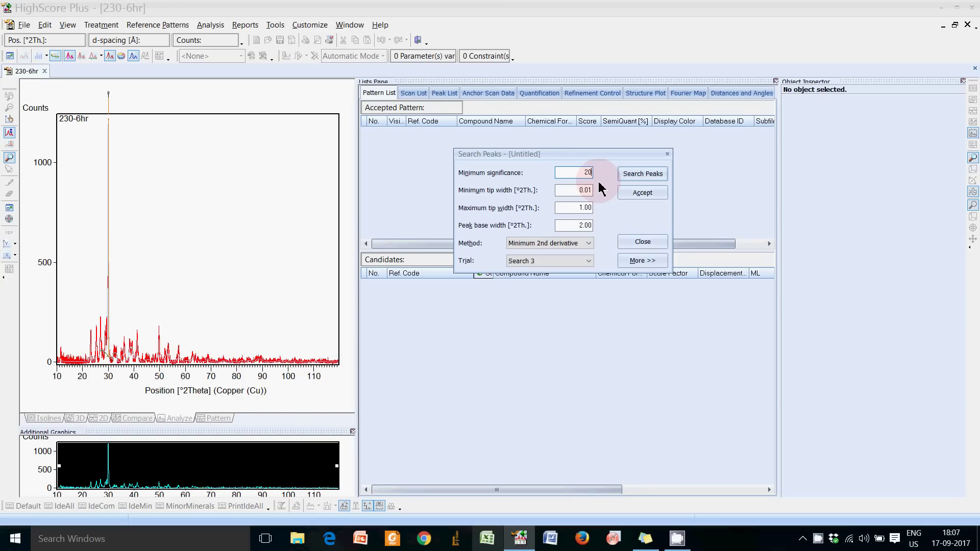
Search peaks at minimum significance 20, then lower it to 15 and search again.
{"action": "left_click", "coordinate": [632, 177]}
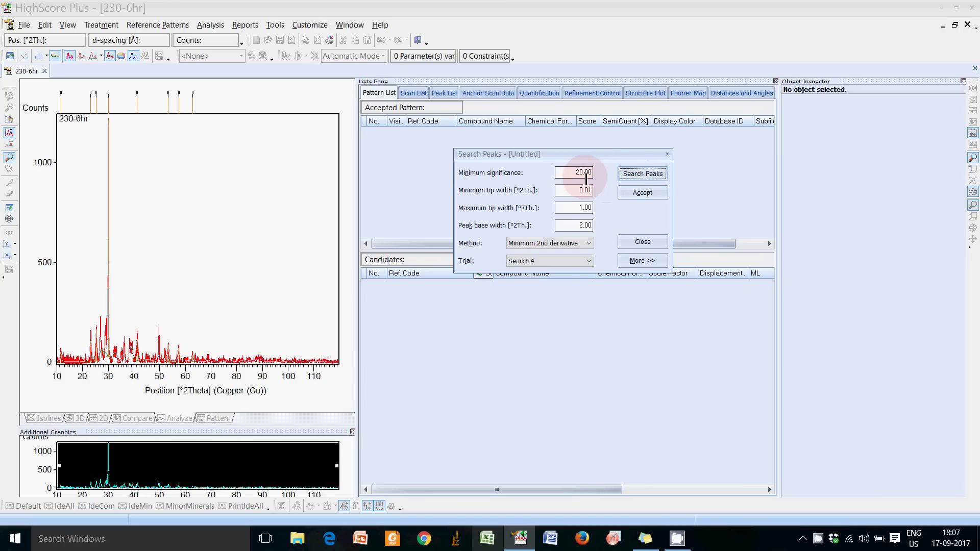
{"action": "left_click_drag", "start_coordinate": [584, 176], "coordinate": [566, 176]}
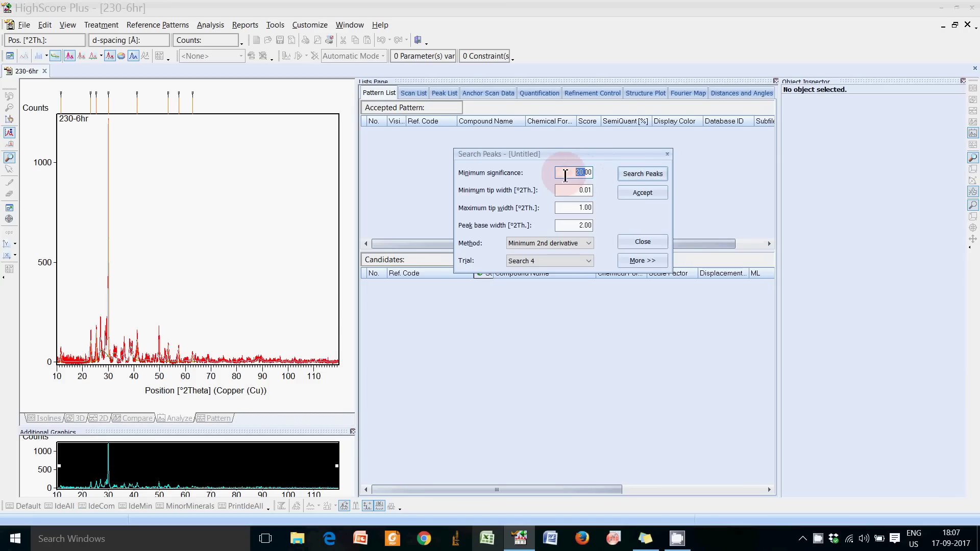
{"action": "type", "text": "15"}
{"action": "left_click", "coordinate": [641, 176]}
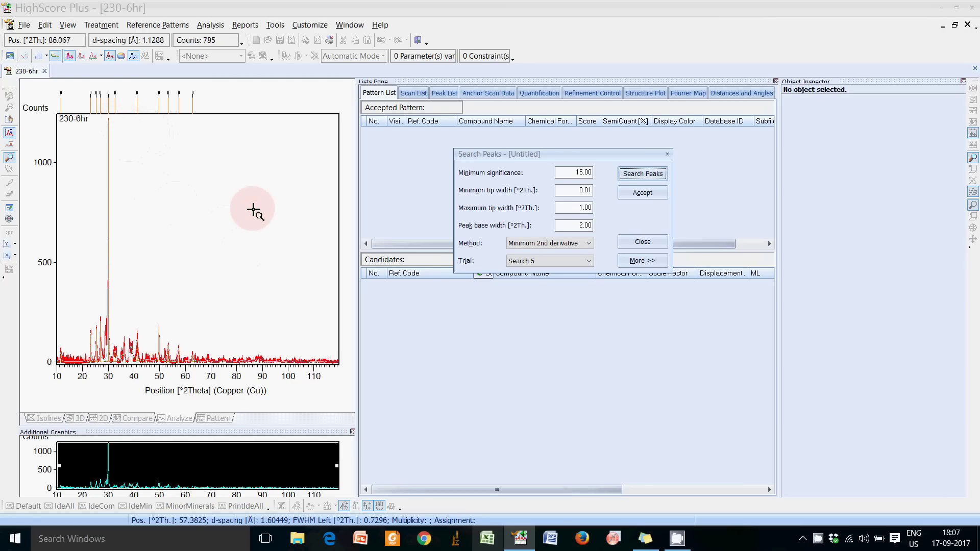
{"action": "left_click", "coordinate": [584, 173]}
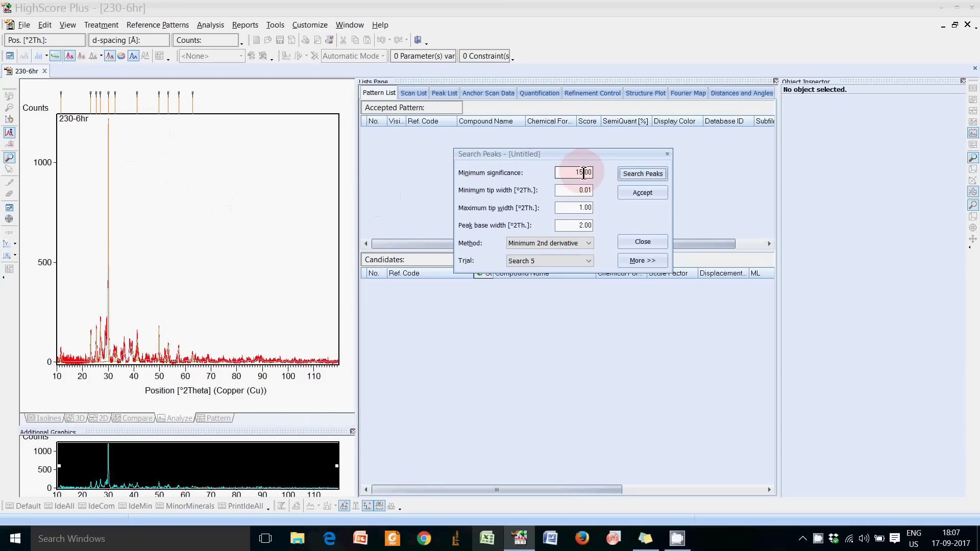
{"action": "left_click", "coordinate": [645, 174]}
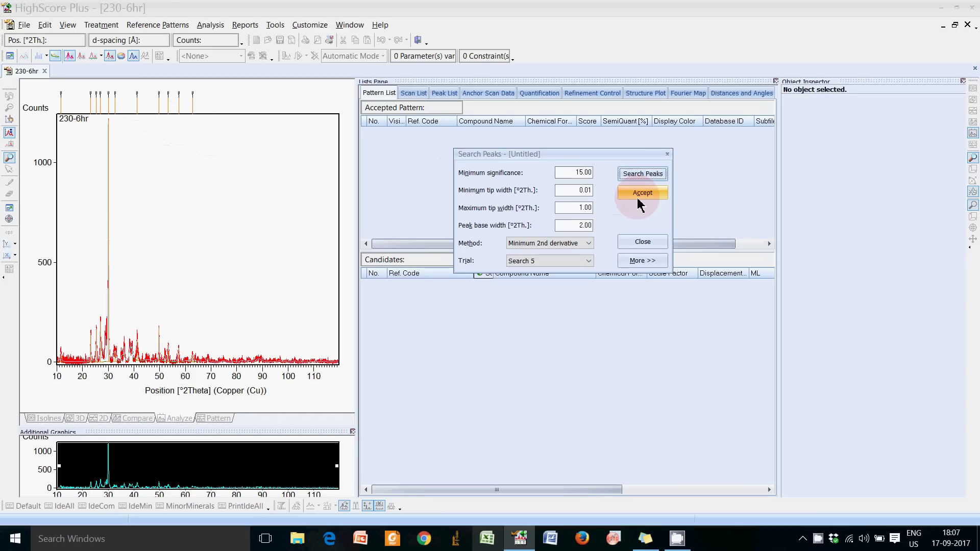
Accept the significance-15 peak list and bring up the Execute Search & Match settings.
{"action": "left_click", "coordinate": [643, 196]}
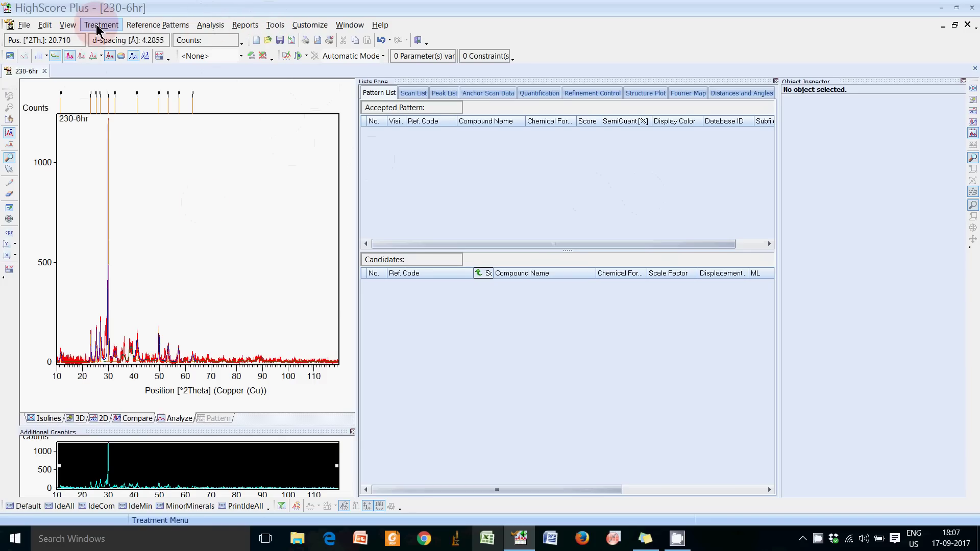
{"action": "left_click", "coordinate": [221, 29]}
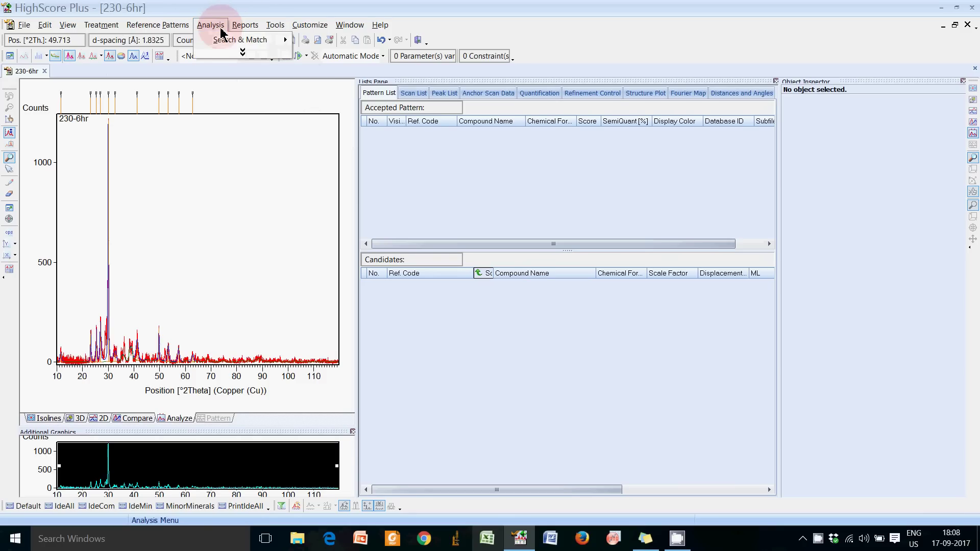
{"action": "left_click", "coordinate": [230, 44]}
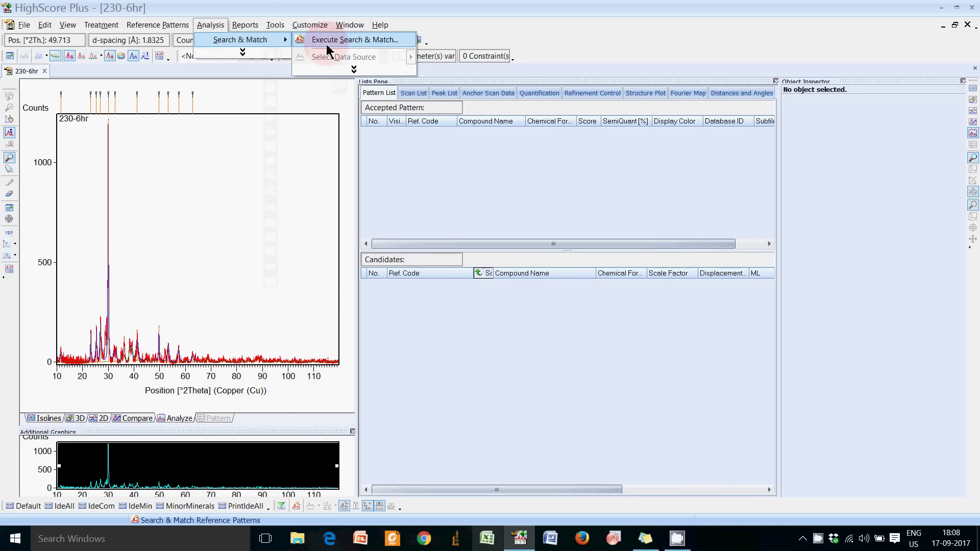
{"action": "left_click", "coordinate": [327, 40]}
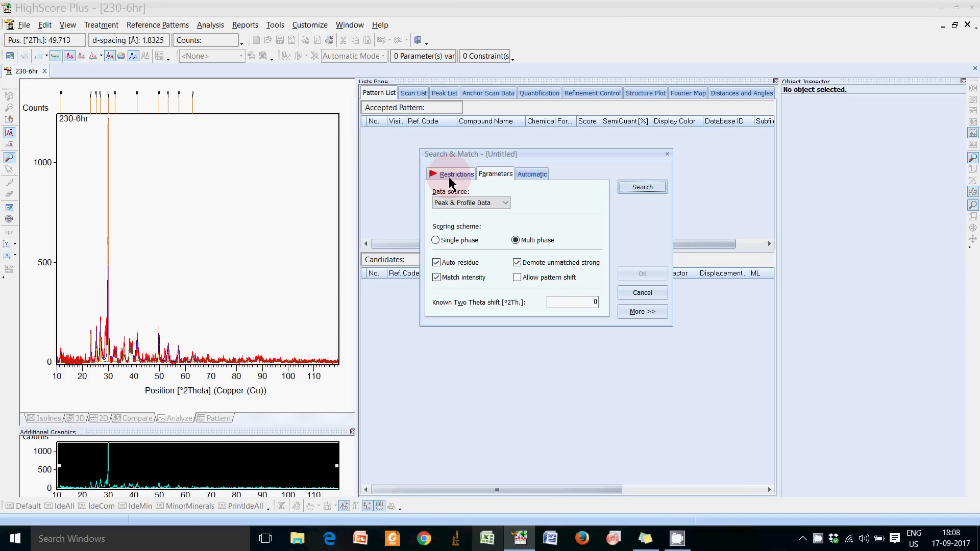
Open the Restrictions tab and edit the restriction set showing the O, Si, Ca chemistry limits.
{"action": "left_click", "coordinate": [451, 174]}
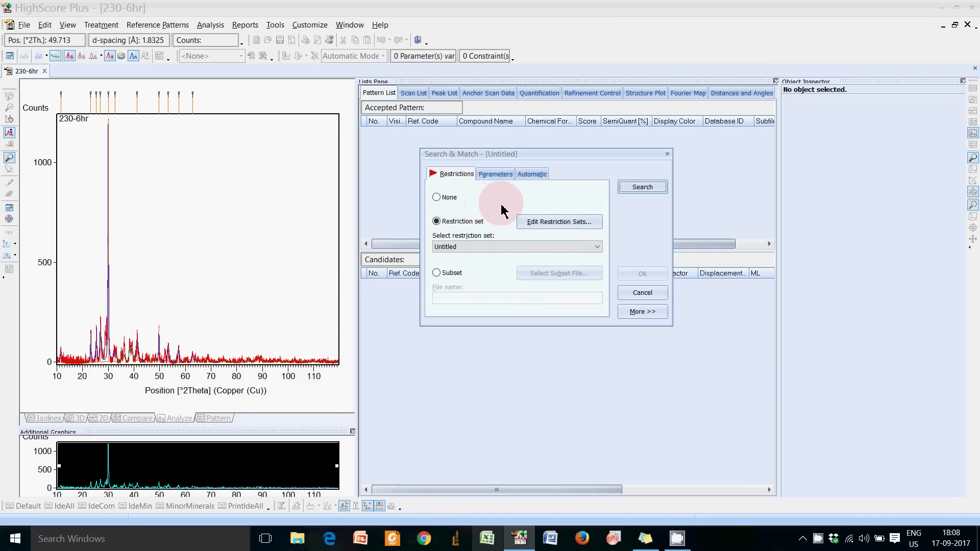
{"action": "left_click", "coordinate": [539, 226]}
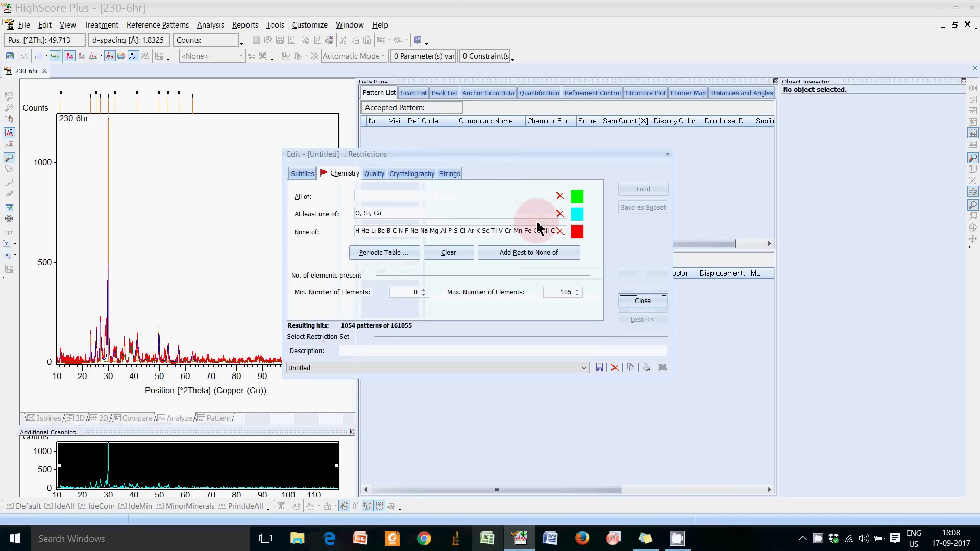
In the periodic table, leave O, Si and Ca as 'At least one of', with sulfur toggled back off, and confirm.
{"action": "left_click", "coordinate": [388, 255]}
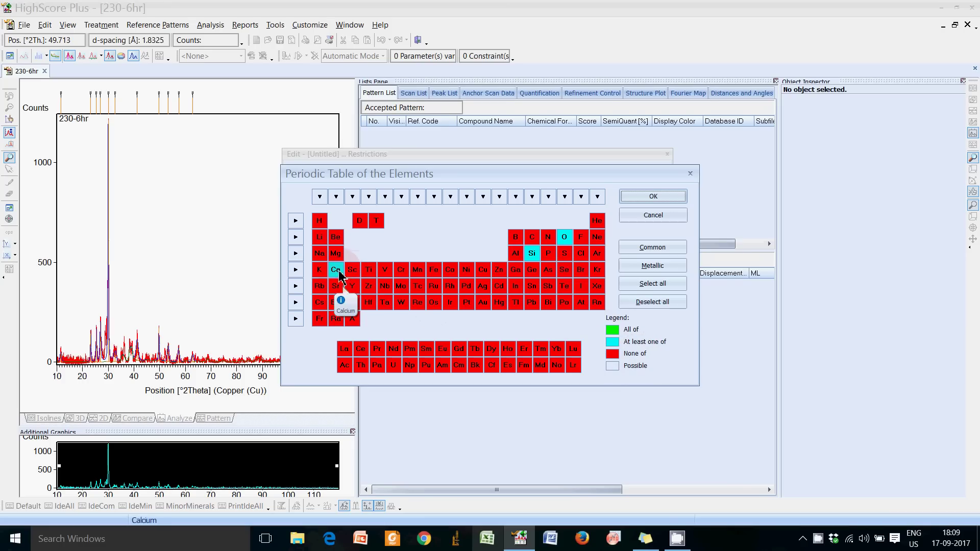
{"action": "left_click", "coordinate": [566, 255]}
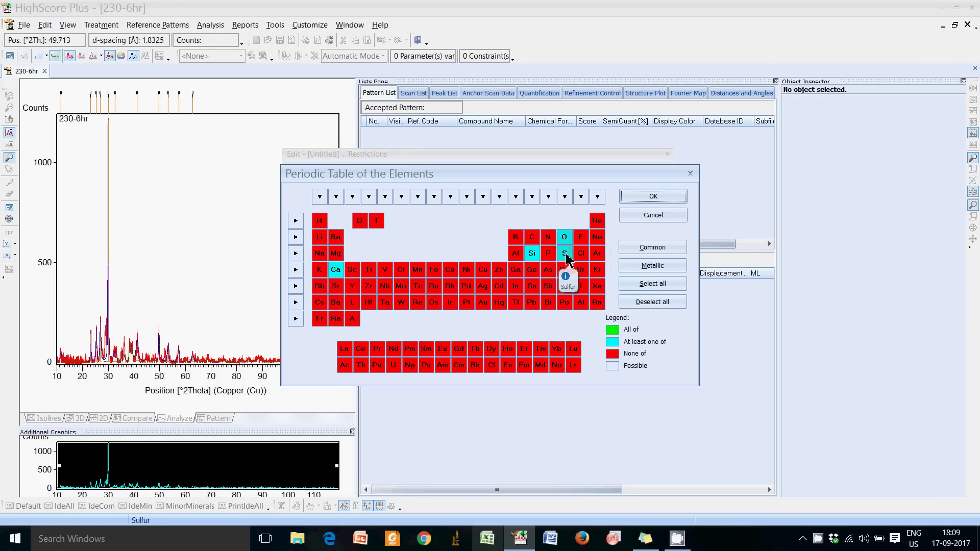
{"action": "left_click", "coordinate": [566, 255]}
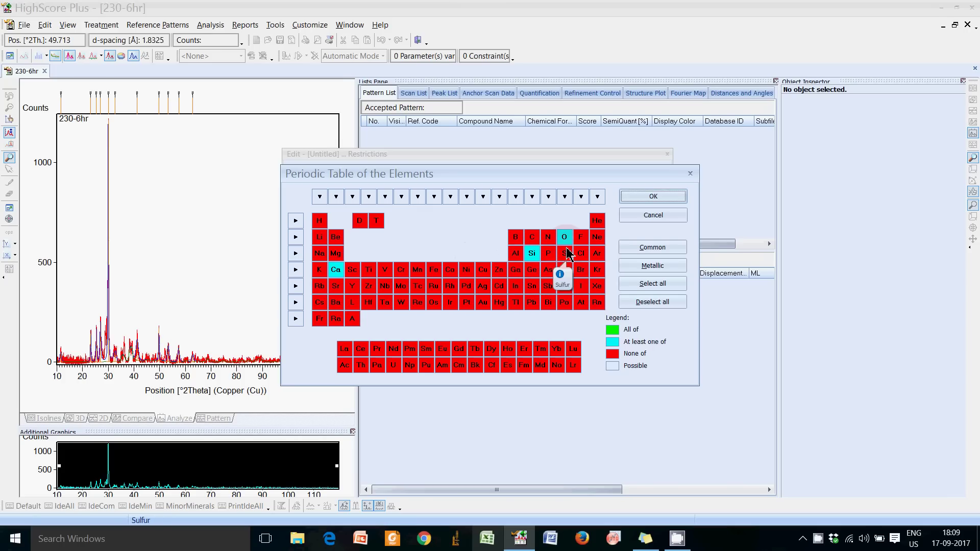
{"action": "left_click", "coordinate": [663, 197]}
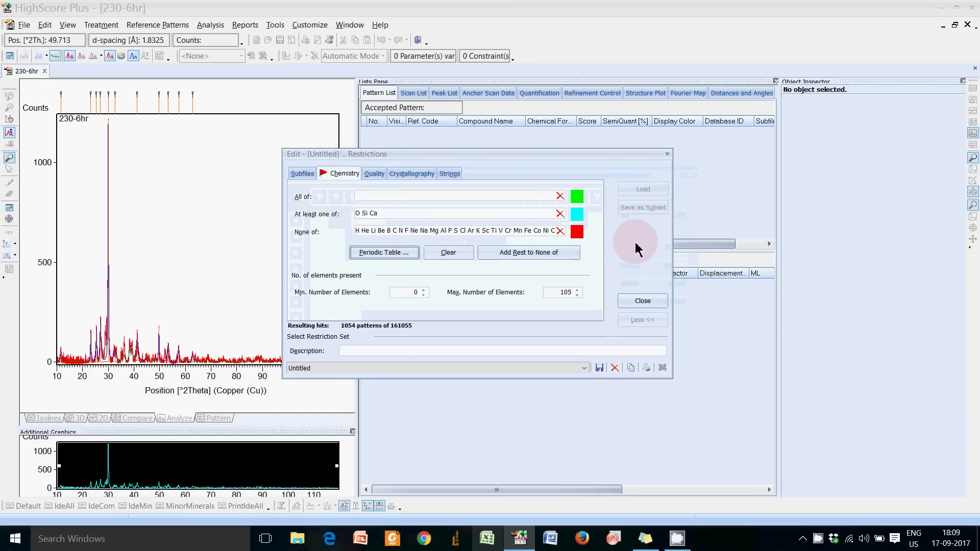
Exclude every element except O, Si and Ca, then recheck the Subfiles restrictions.
{"action": "left_click", "coordinate": [526, 258]}
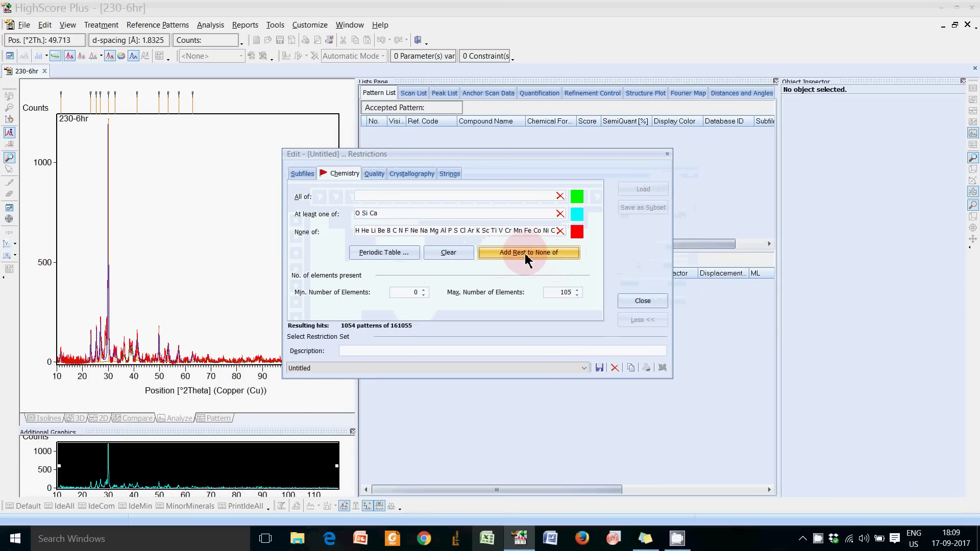
{"action": "left_click", "coordinate": [644, 302]}
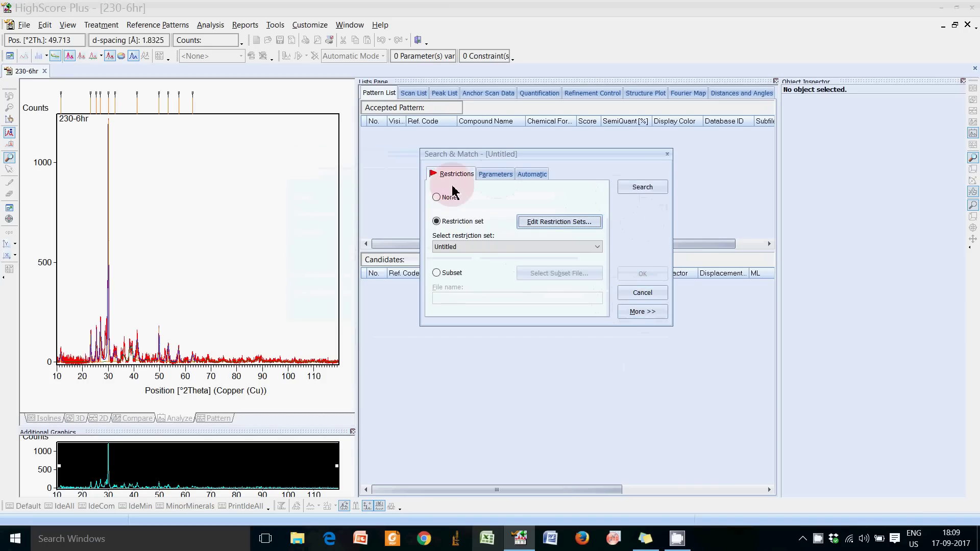
{"action": "left_click", "coordinate": [552, 230]}
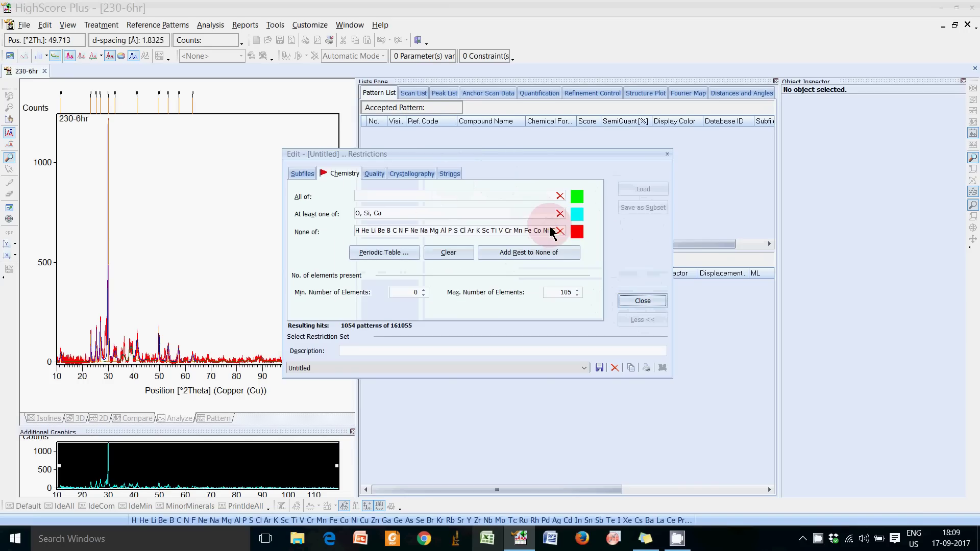
{"action": "left_click", "coordinate": [304, 177]}
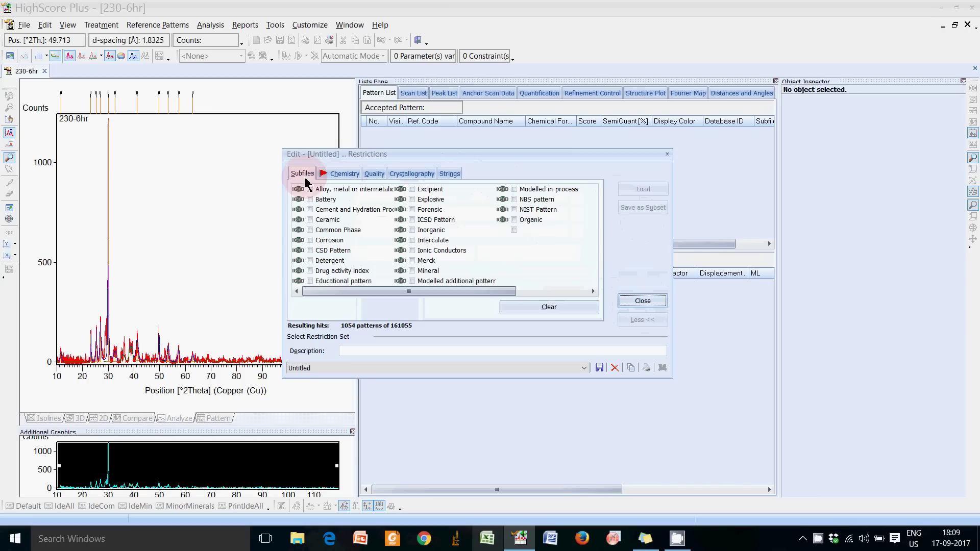
{"action": "left_click", "coordinate": [337, 175]}
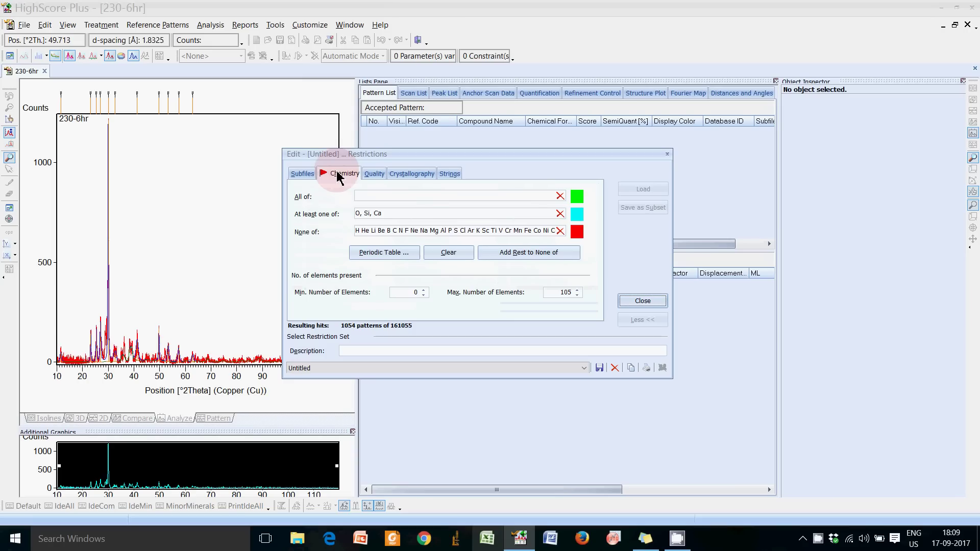
{"action": "left_click", "coordinate": [296, 175]}
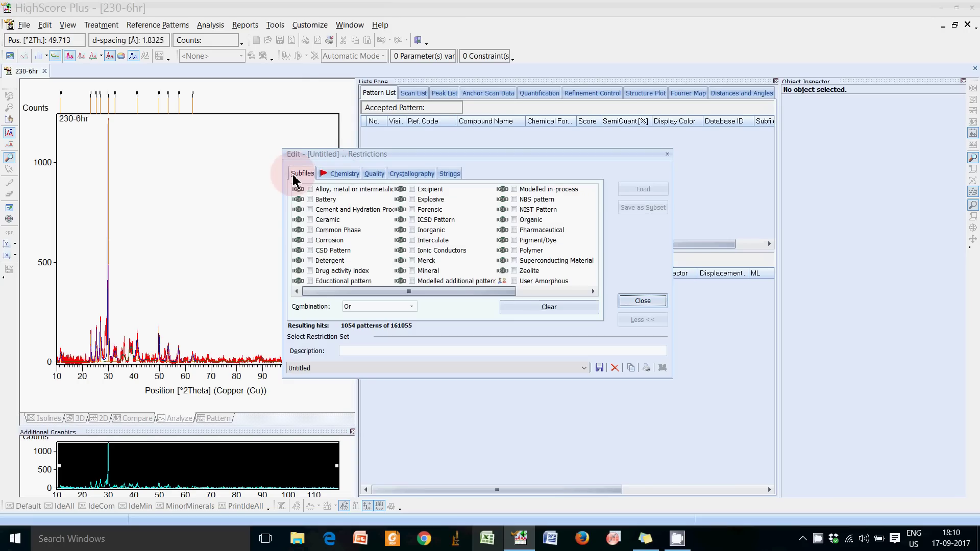
Review the Quality, Strings and Crystallography restrictions, then close the restrictions editor.
{"action": "left_click", "coordinate": [374, 174]}
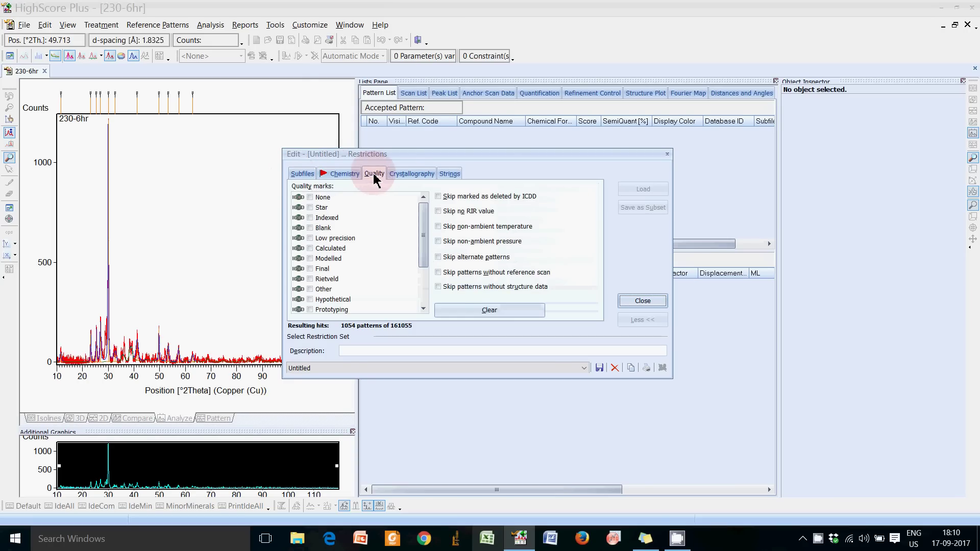
{"action": "left_click", "coordinate": [408, 178]}
{"action": "left_click", "coordinate": [447, 176]}
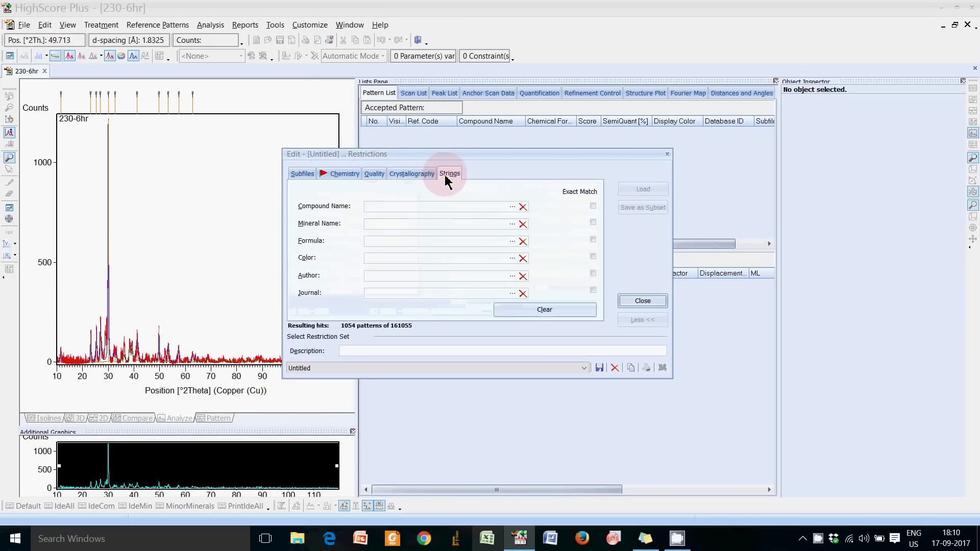
{"action": "left_click", "coordinate": [409, 174]}
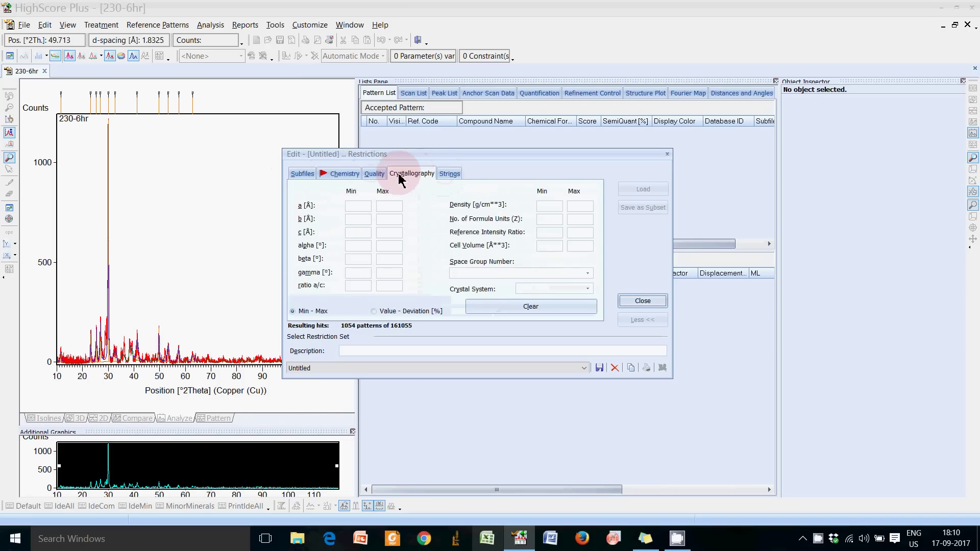
{"action": "left_click", "coordinate": [368, 175]}
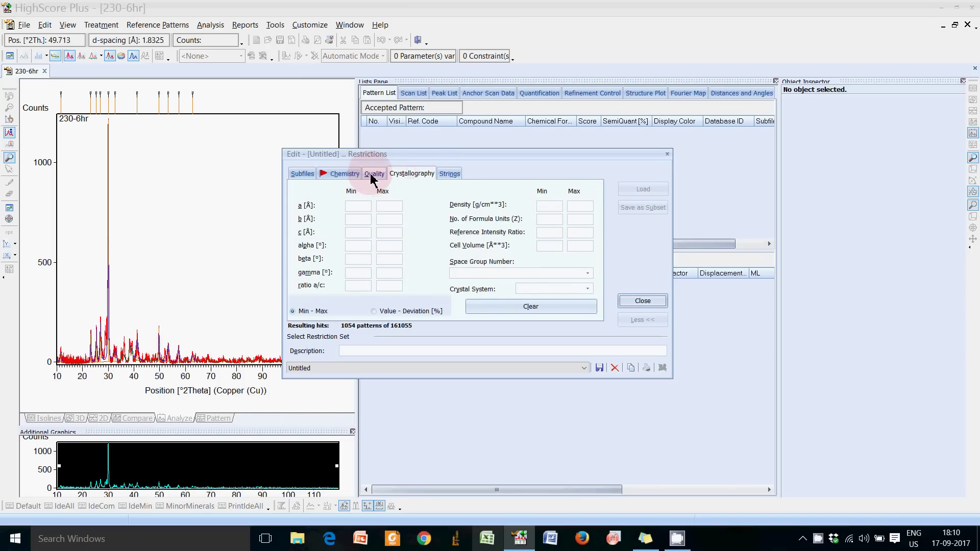
{"action": "left_click", "coordinate": [345, 174]}
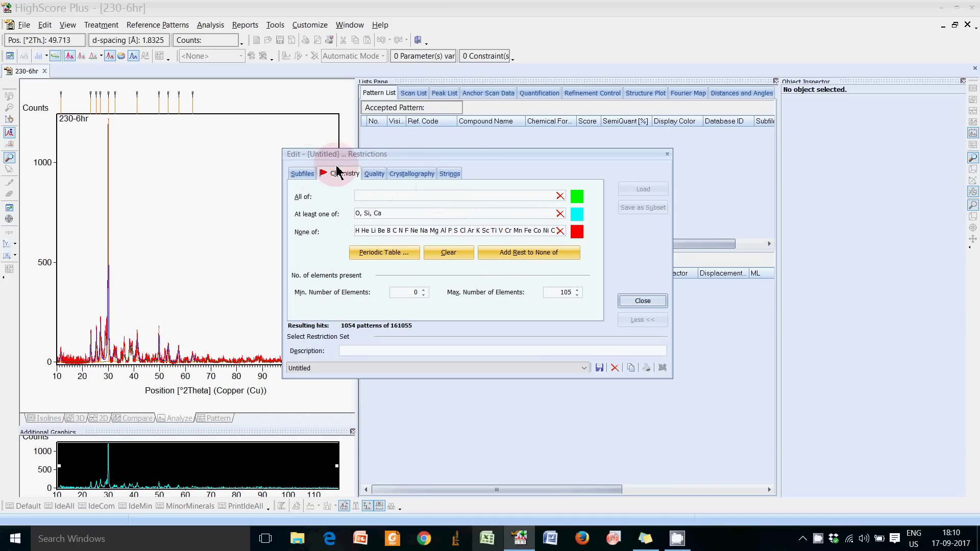
{"action": "left_click", "coordinate": [351, 175]}
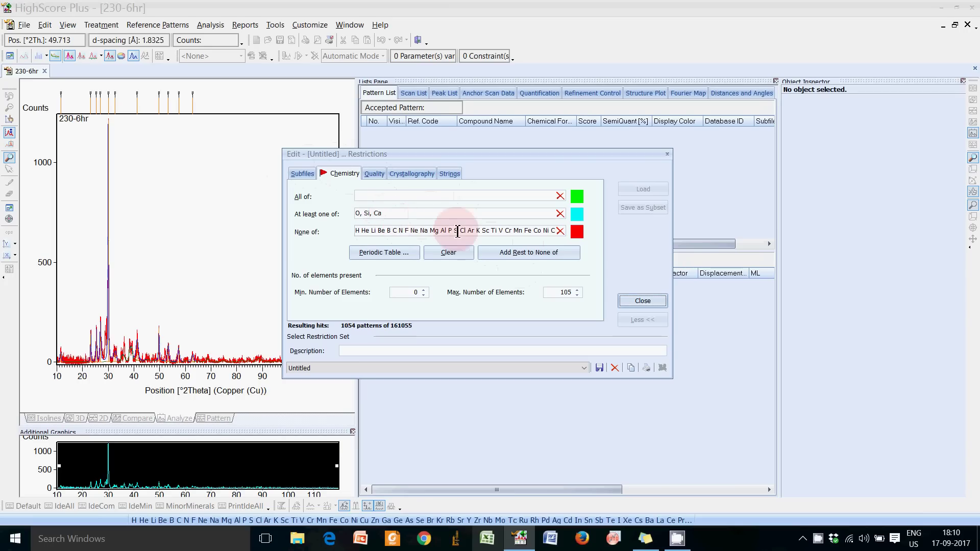
{"action": "left_click", "coordinate": [643, 302]}
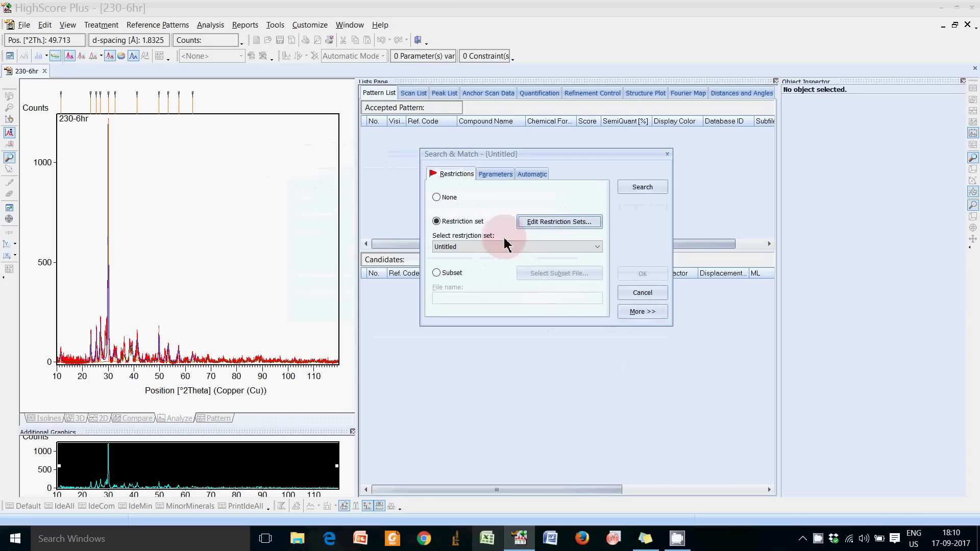
Run the phase search and accept the results, with candidates led by Wollastonite 1A (score 47).
{"action": "left_click", "coordinate": [645, 188]}
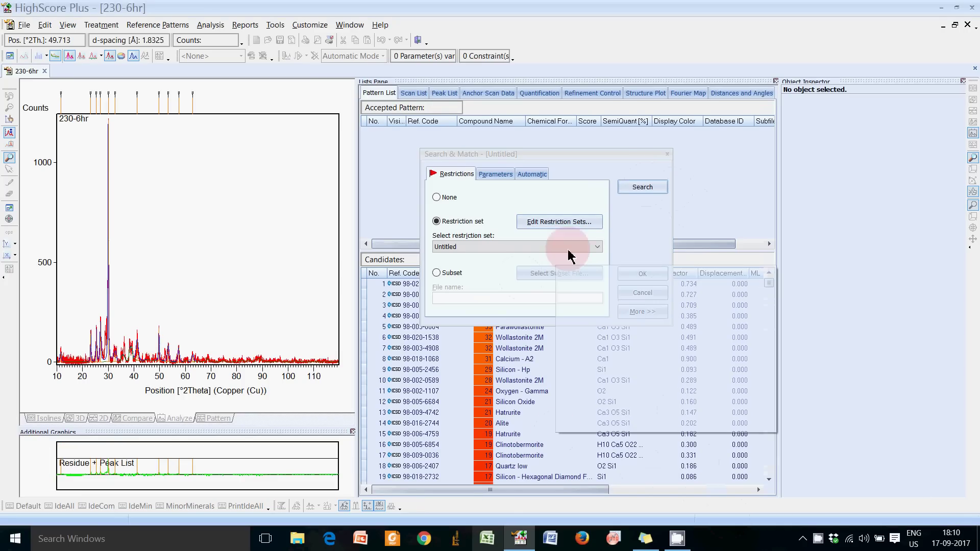
{"action": "left_click", "coordinate": [650, 293]}
{"action": "left_click", "coordinate": [657, 189]}
{"action": "left_click", "coordinate": [642, 276]}
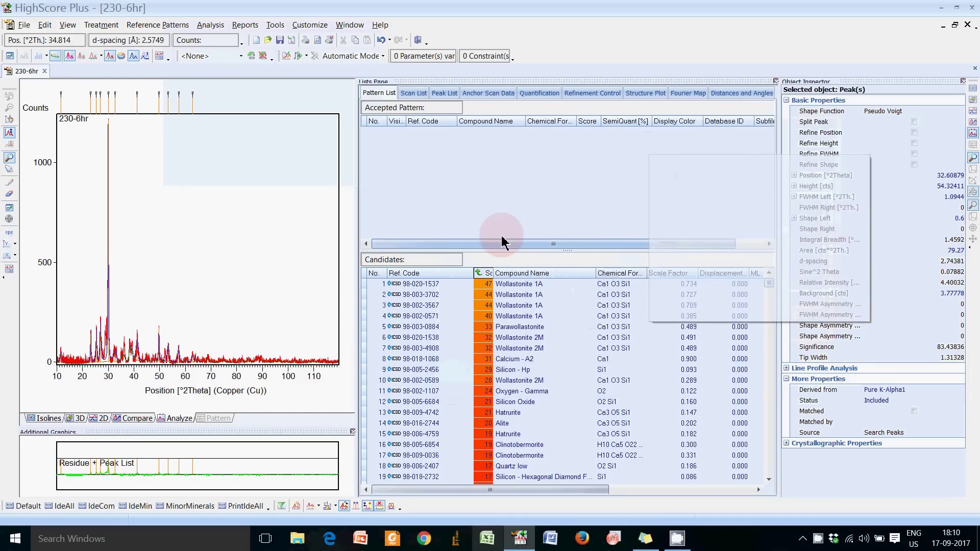
{"action": "mouse_move", "coordinate": [493, 277]}
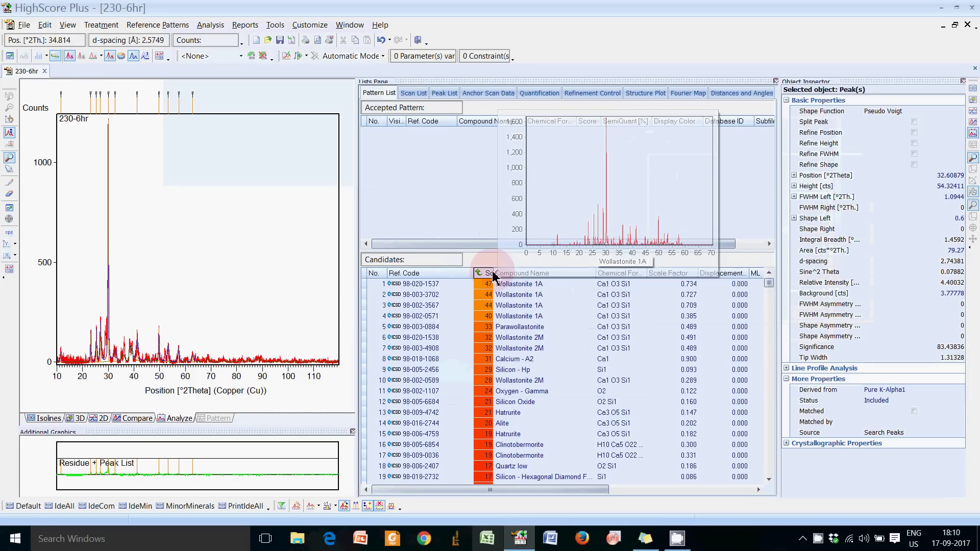
Widen the Score column and select Wollastonite 1A, overlaying its reference lines on the 230-6hr pattern.
{"action": "left_click_drag", "start_coordinate": [493, 276], "coordinate": [513, 276]}
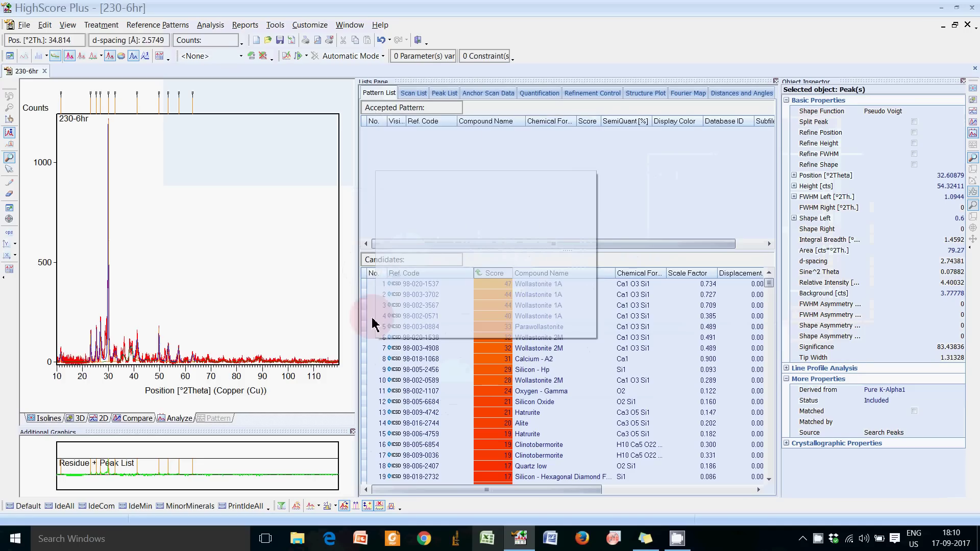
{"action": "mouse_move", "coordinate": [374, 323]}
{"action": "left_mouse_down"}
{"action": "mouse_move", "coordinate": [482, 287]}
{"action": "mouse_move", "coordinate": [578, 284]}
{"action": "left_mouse_up"}
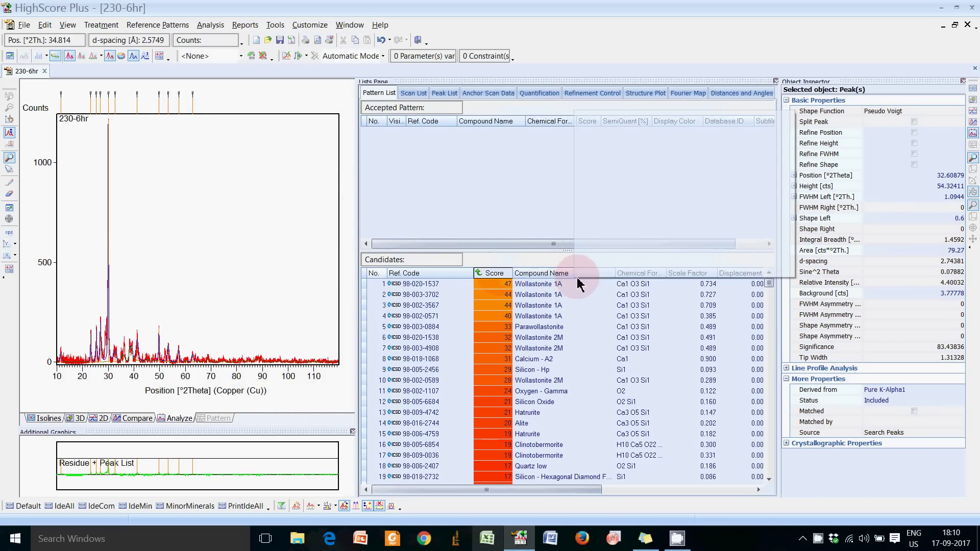
{"action": "mouse_move", "coordinate": [578, 284]}
{"action": "left_mouse_down"}
{"action": "mouse_move", "coordinate": [704, 269]}
{"action": "mouse_move", "coordinate": [503, 293]}
{"action": "left_mouse_up"}
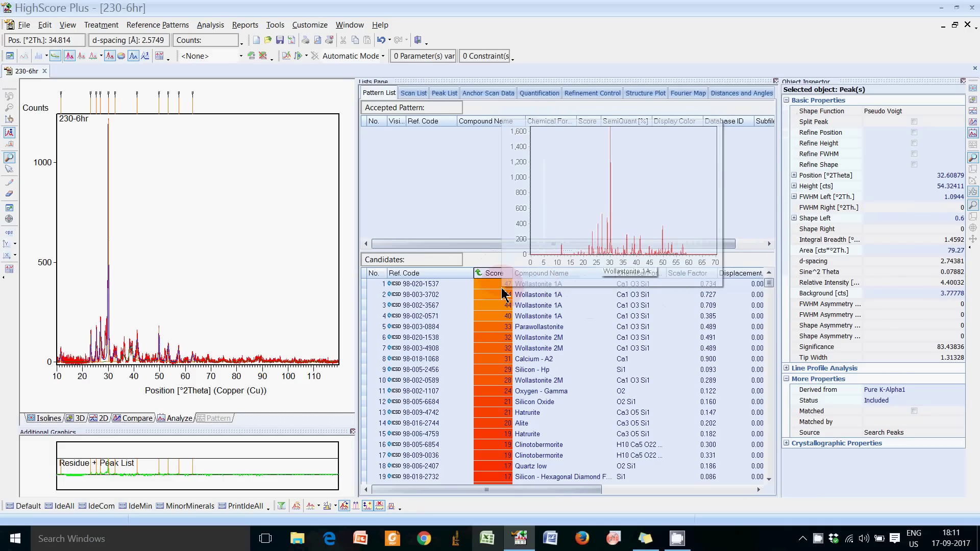
{"action": "left_click_drag", "start_coordinate": [503, 293], "coordinate": [503, 293]}
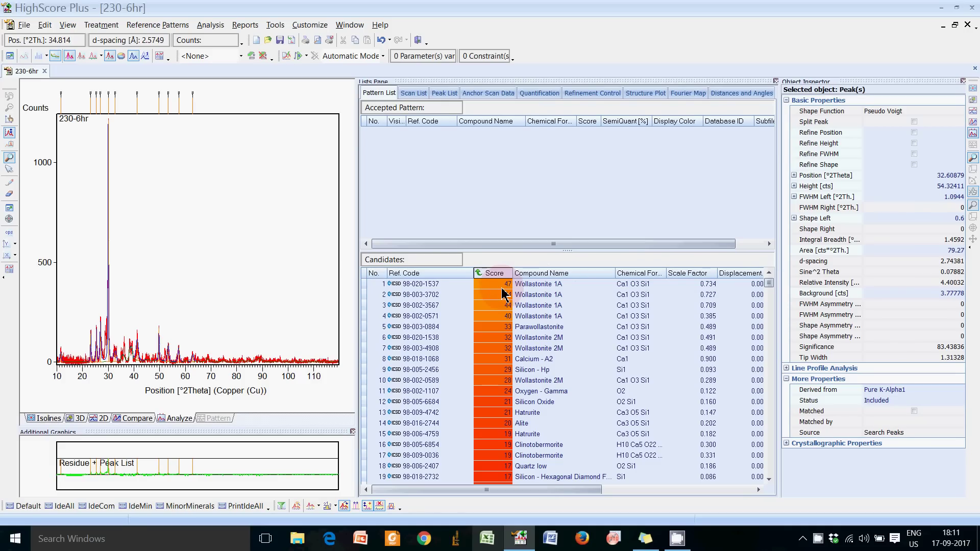
{"action": "left_click_drag", "start_coordinate": [503, 292], "coordinate": [471, 377]}
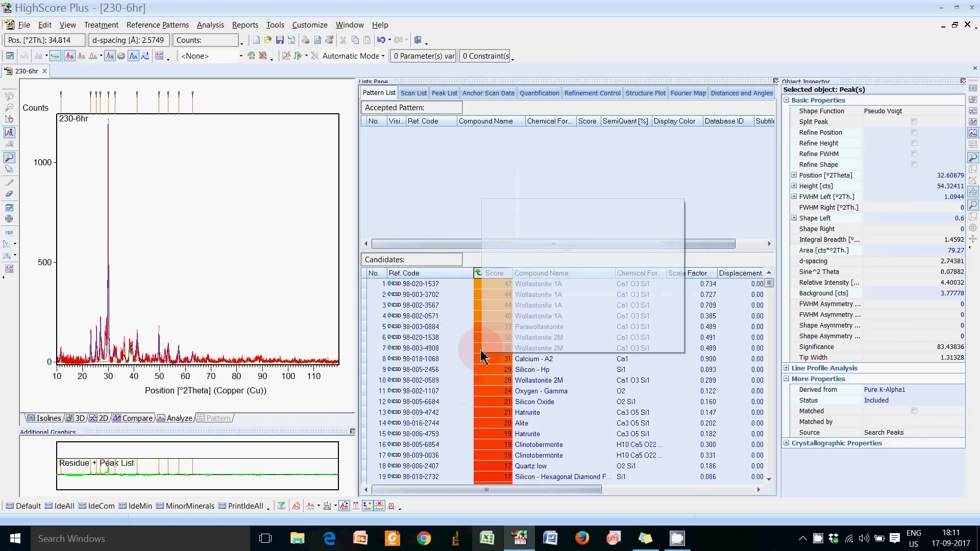
{"action": "left_click_drag", "start_coordinate": [471, 377], "coordinate": [510, 404]}
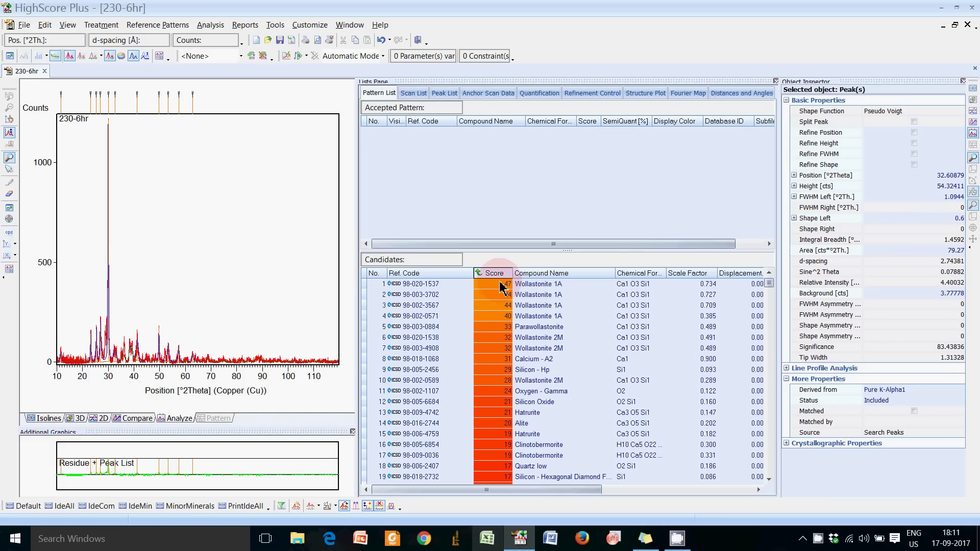
{"action": "left_click_drag", "start_coordinate": [501, 286], "coordinate": [493, 185]}
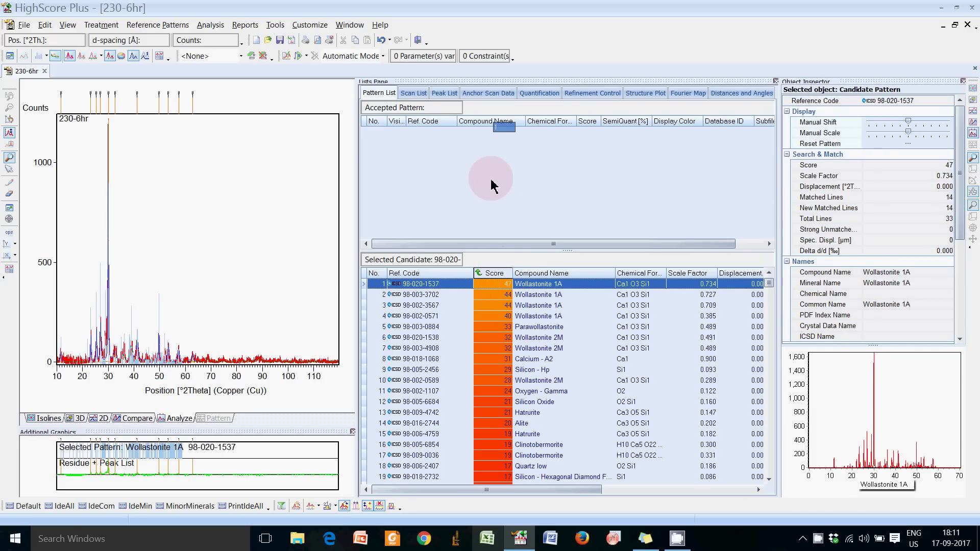
Accept Wollastonite 1A as a phase at 100% and inspect measured peaks near 27° two-theta.
{"action": "left_click_drag", "start_coordinate": [492, 186], "coordinate": [493, 187]}
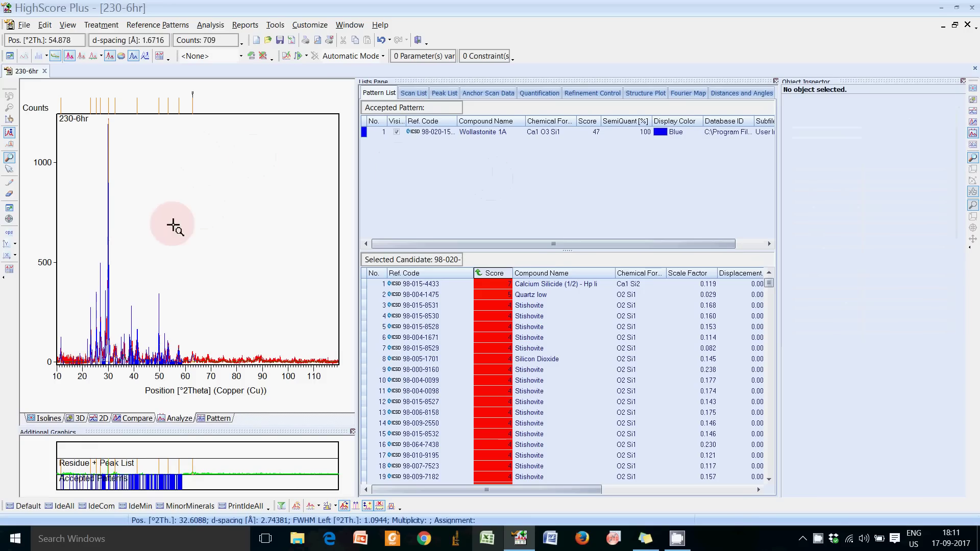
{"action": "left_click", "coordinate": [108, 306]}
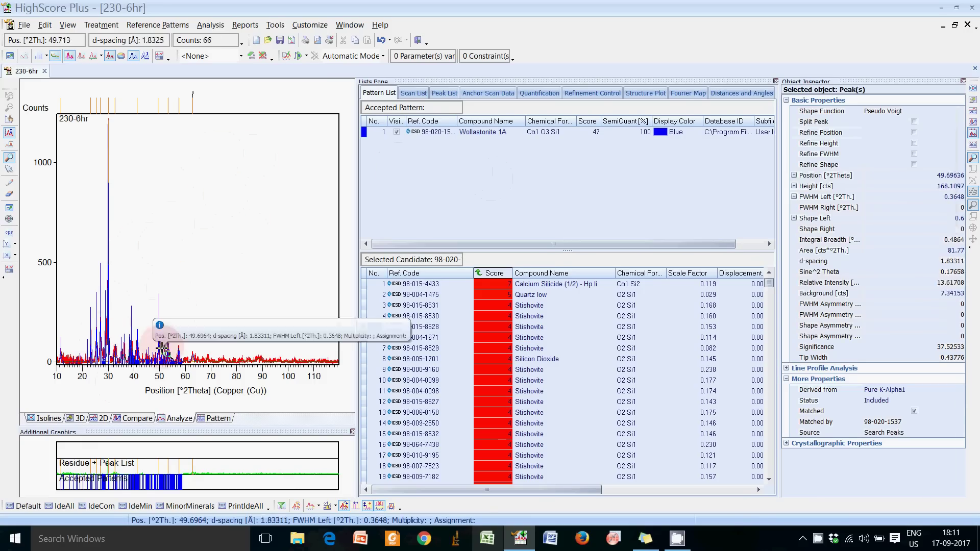
{"action": "left_click", "coordinate": [101, 303]}
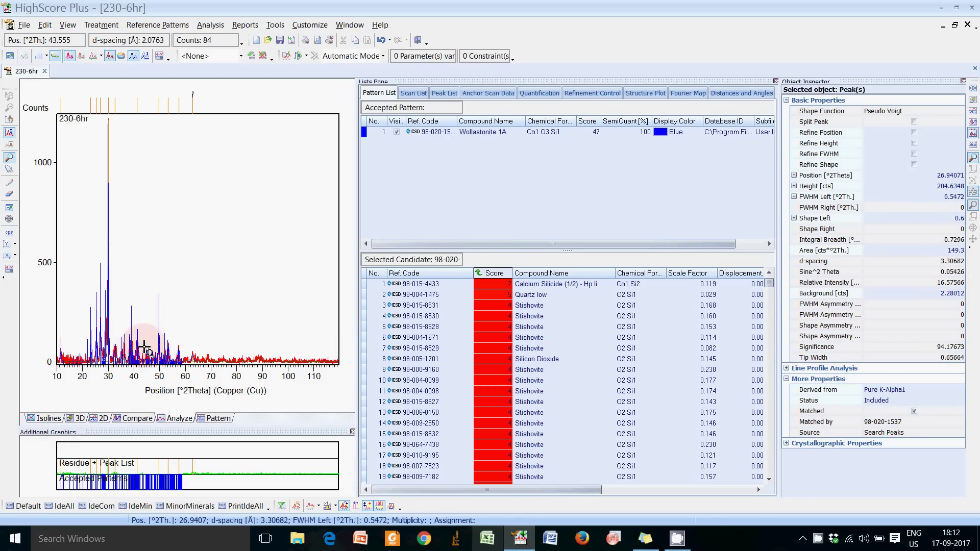
{"action": "left_click", "coordinate": [219, 419]}
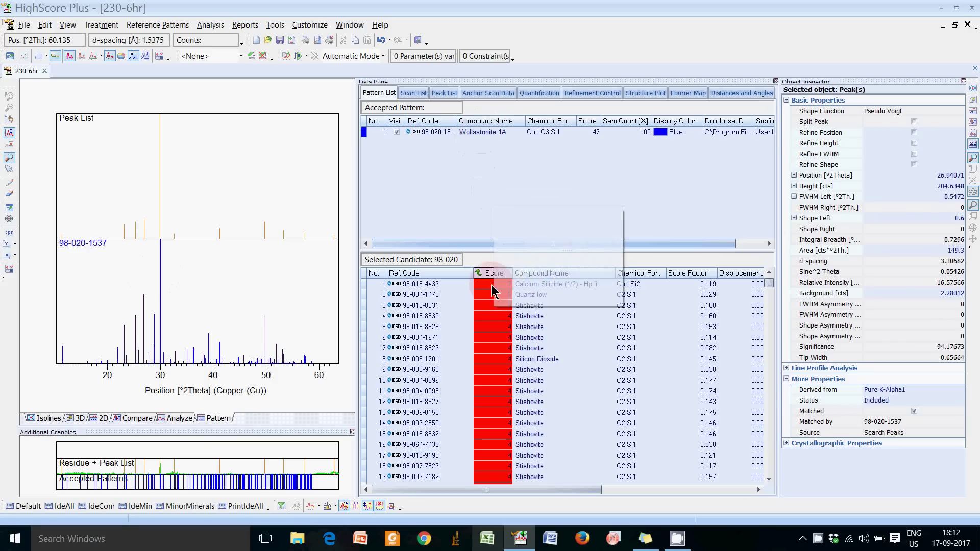
{"action": "mouse_move", "coordinate": [556, 284]}
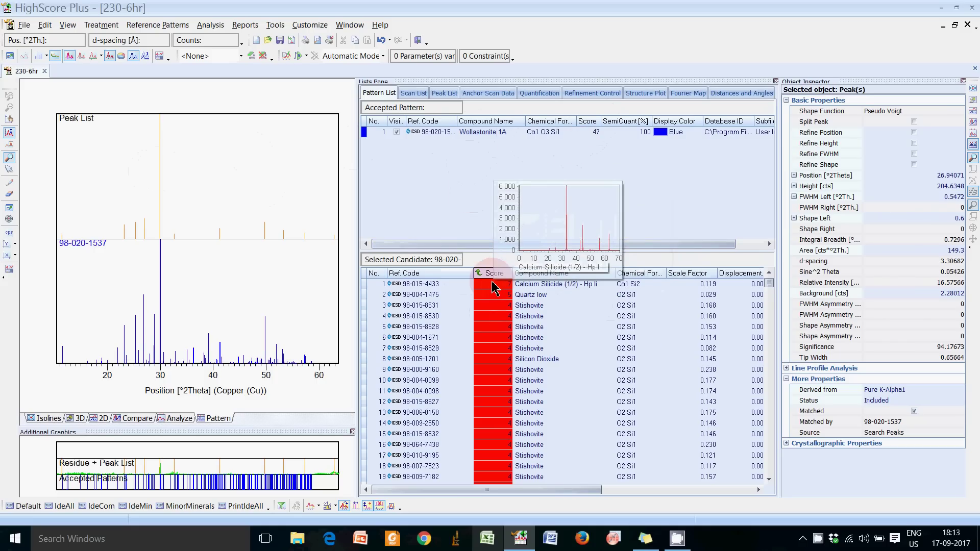
Re-accept Wollastonite 1A, then add Calcium Silicide (1/2) as a second phase at 1%.
{"action": "left_click", "coordinate": [587, 132]}
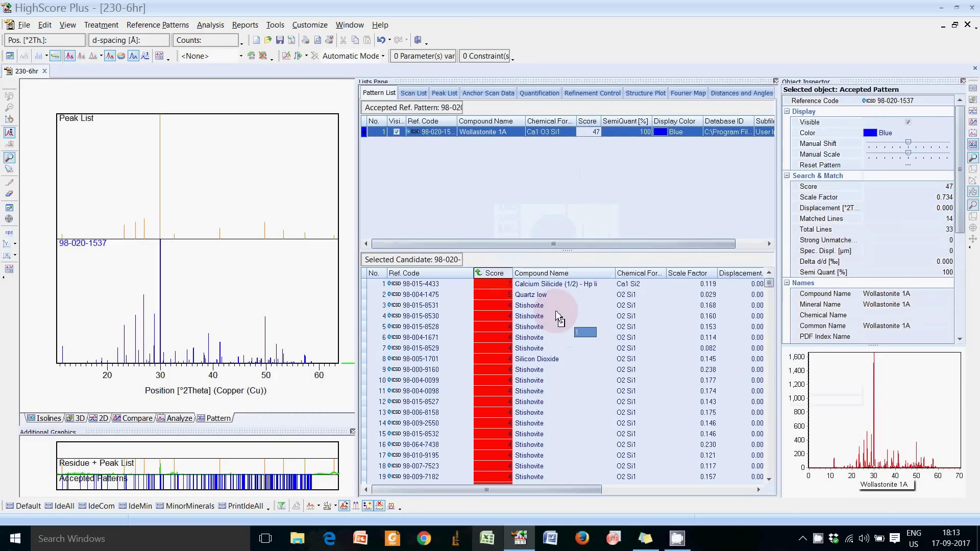
{"action": "left_click_drag", "start_coordinate": [559, 317], "coordinate": [550, 293]}
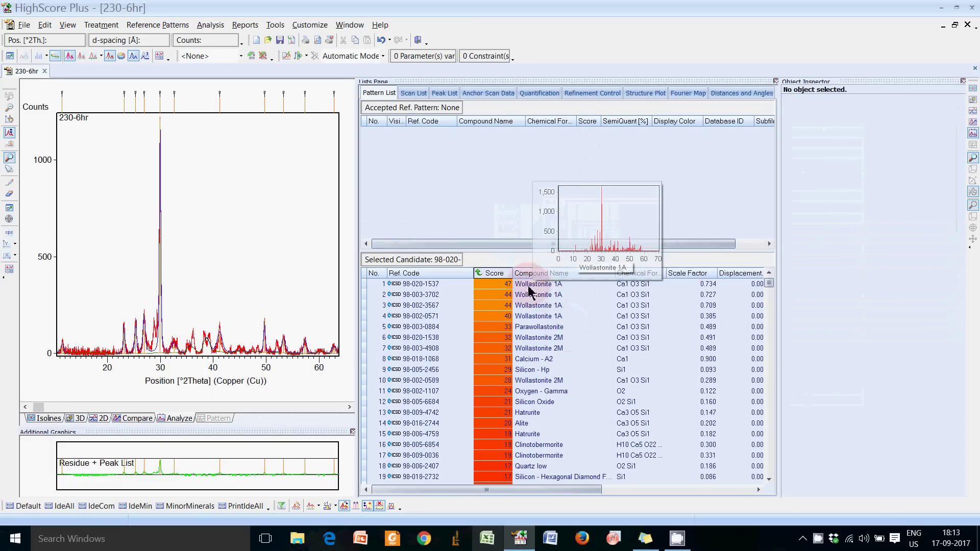
{"action": "left_click_drag", "start_coordinate": [529, 291], "coordinate": [516, 192]}
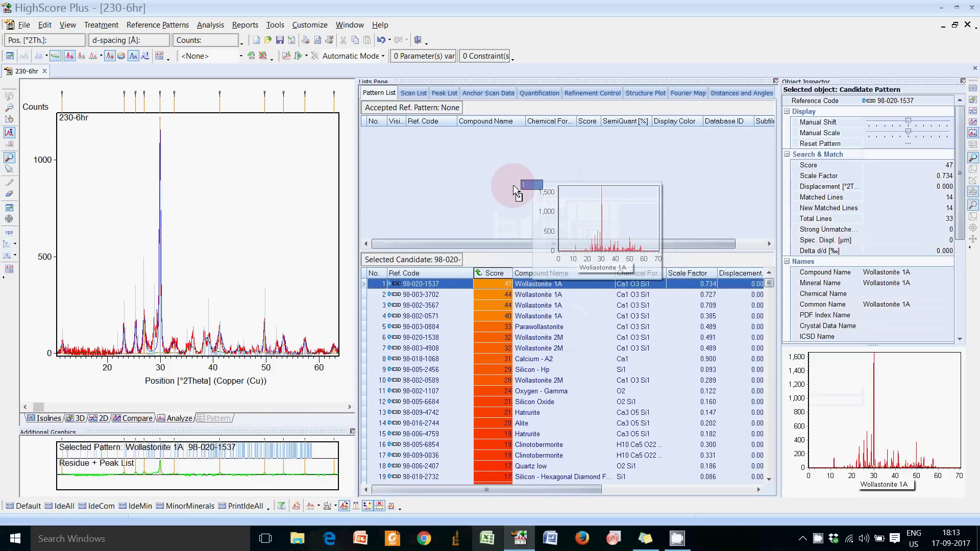
{"action": "mouse_move", "coordinate": [613, 284]}
{"action": "left_mouse_down"}
{"action": "mouse_move", "coordinate": [502, 148]}
{"action": "mouse_move", "coordinate": [545, 361]}
{"action": "mouse_move", "coordinate": [513, 291]}
{"action": "left_mouse_up"}
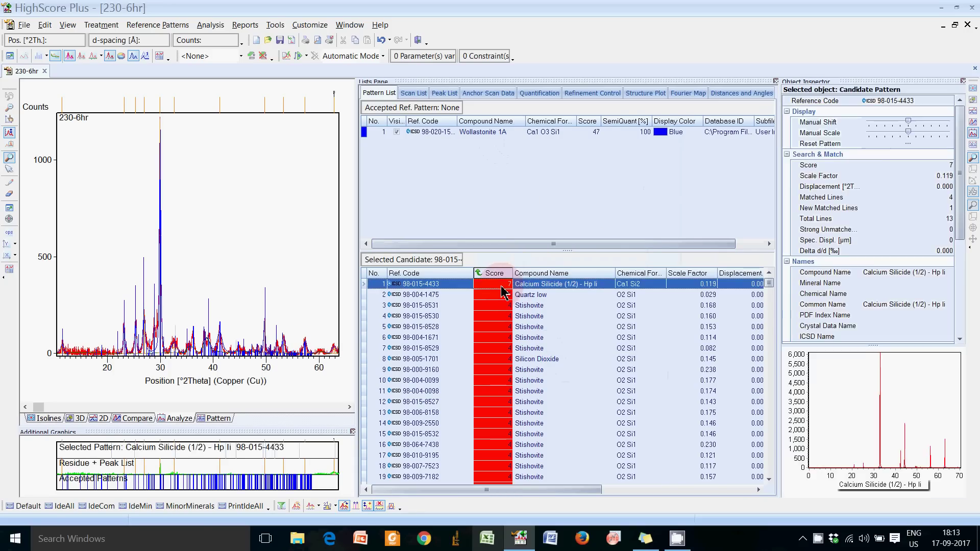
{"action": "left_click_drag", "start_coordinate": [503, 292], "coordinate": [498, 186]}
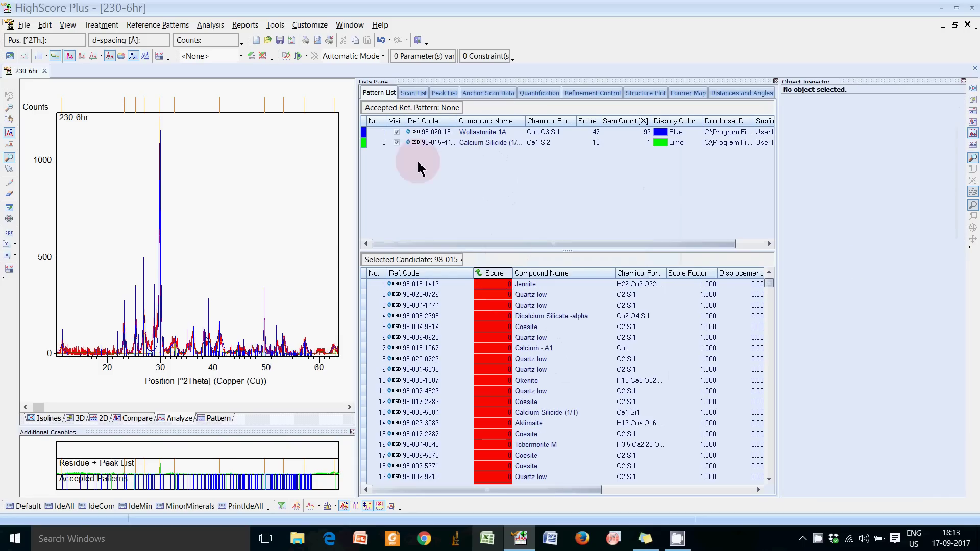
Toggle pattern visibility, then return Calcium Silicide to the candidates, leaving Wollastonite 1A at 100%.
{"action": "left_click", "coordinate": [397, 141]}
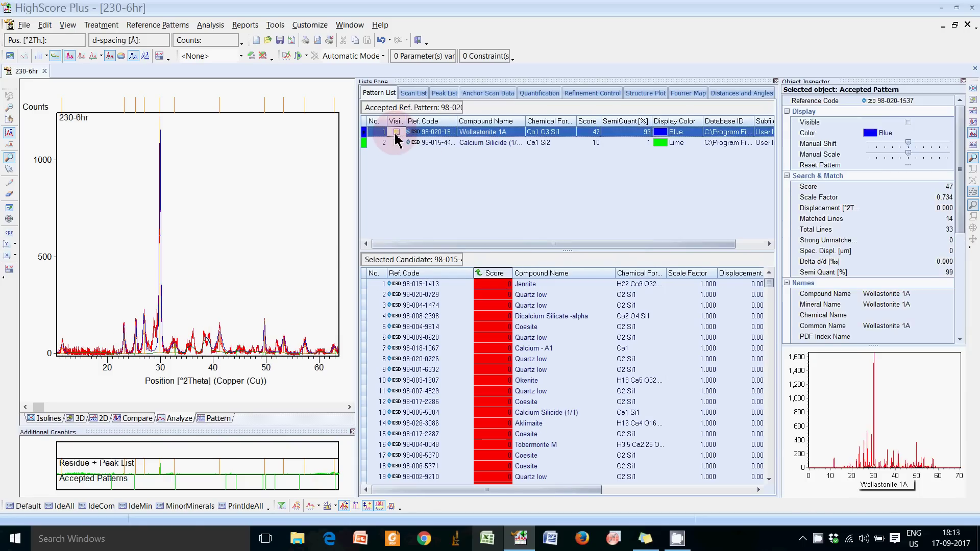
{"action": "left_click", "coordinate": [212, 419]}
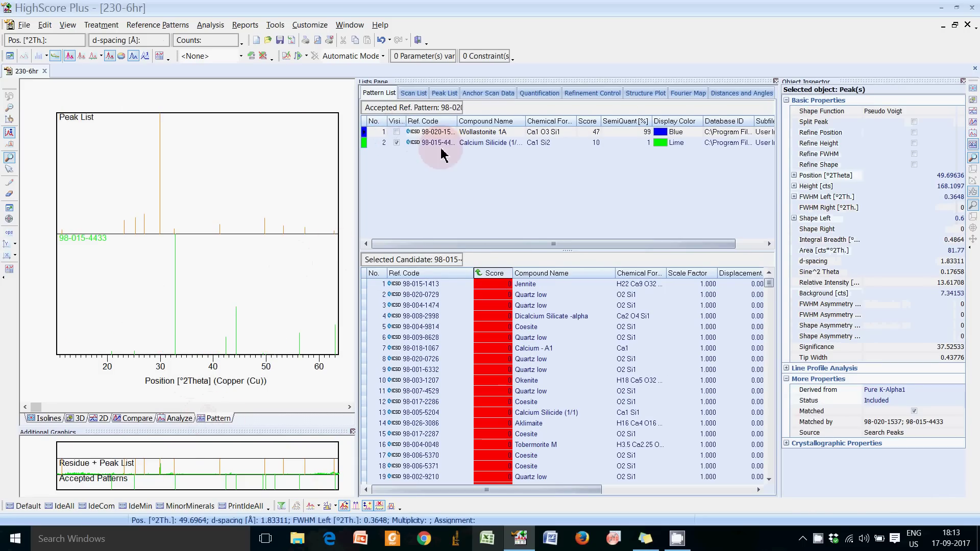
{"action": "left_click", "coordinate": [398, 132]}
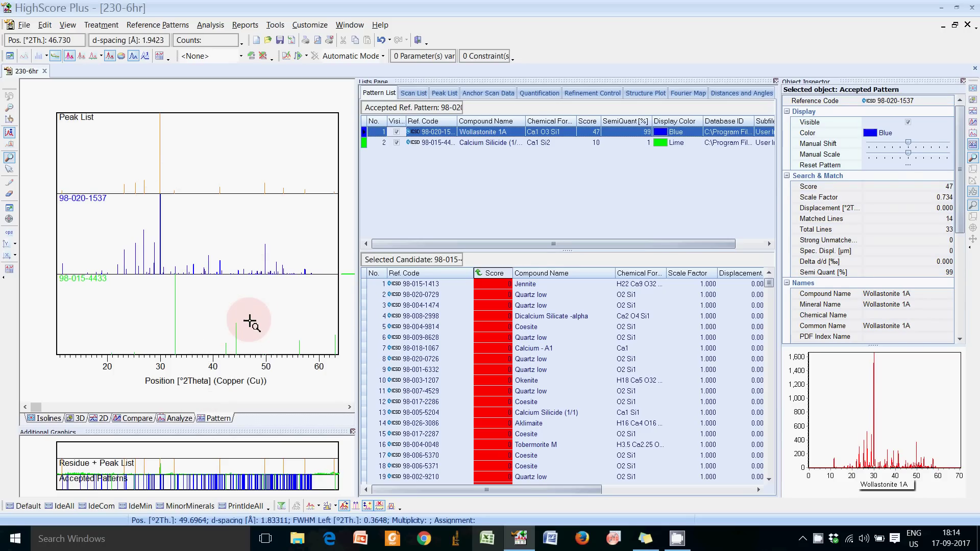
{"action": "left_click", "coordinate": [397, 142]}
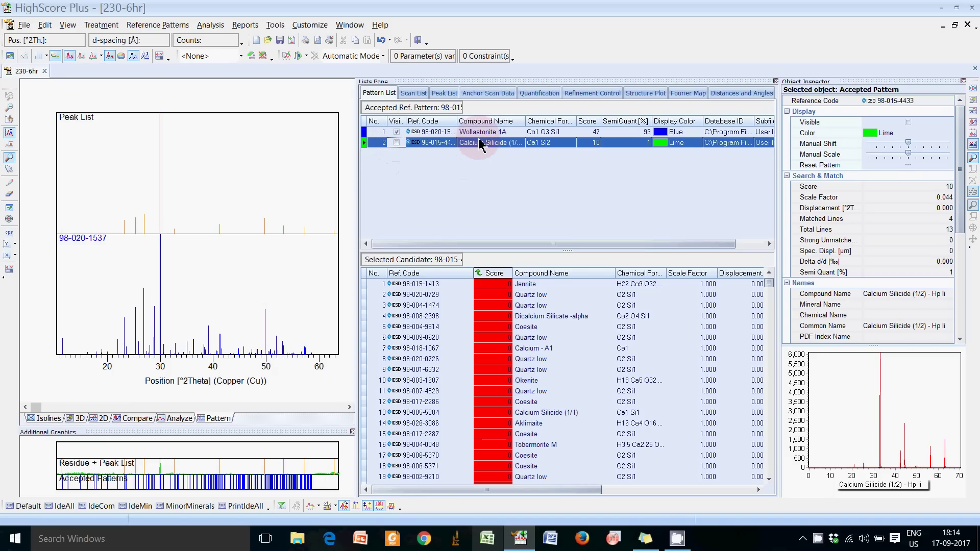
{"action": "left_click_drag", "start_coordinate": [475, 148], "coordinate": [503, 306]}
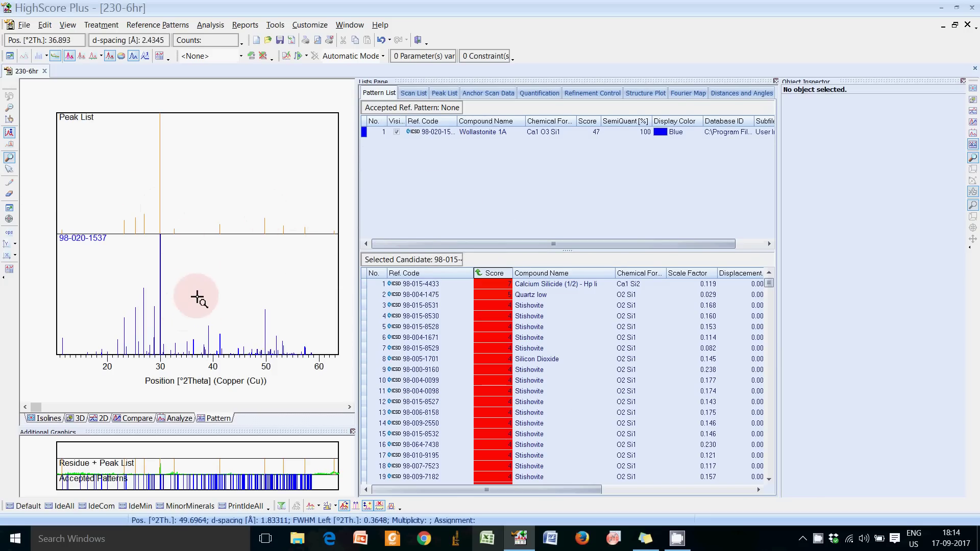
Switch back to the Analyze view of the 230-6hr scan and inspect the strongest peak near 30°.
{"action": "left_click", "coordinate": [175, 423]}
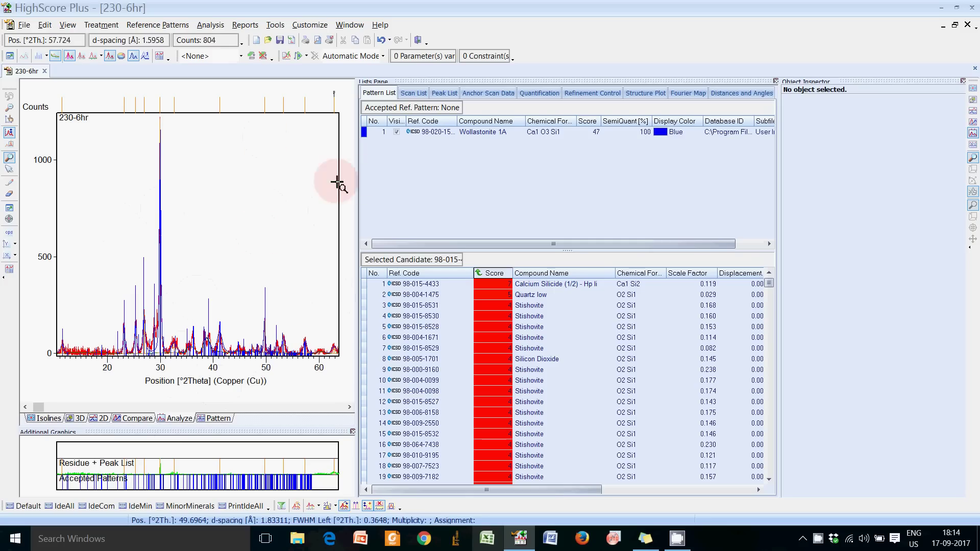
{"action": "left_click", "coordinate": [372, 179]}
{"action": "left_click", "coordinate": [677, 539]}
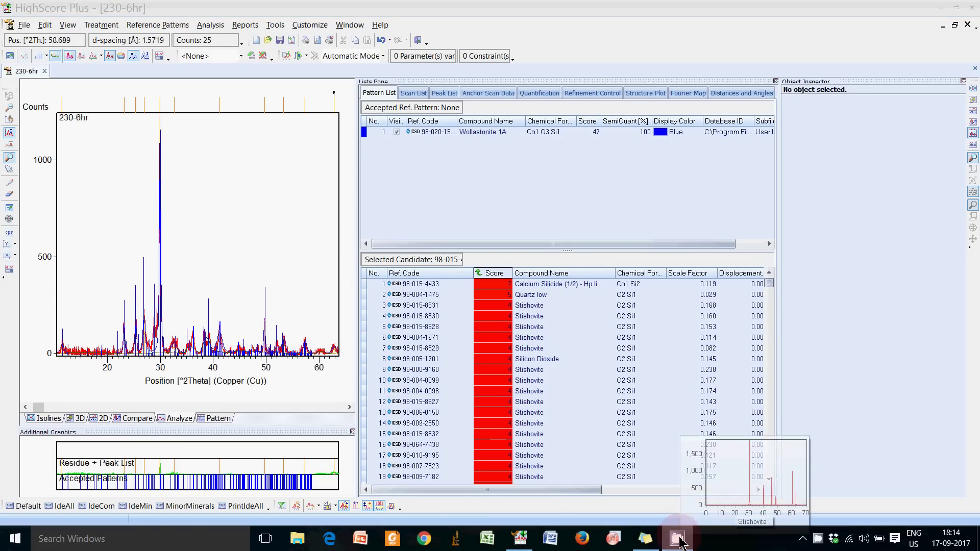
{"action": "left_click", "coordinate": [187, 237]}
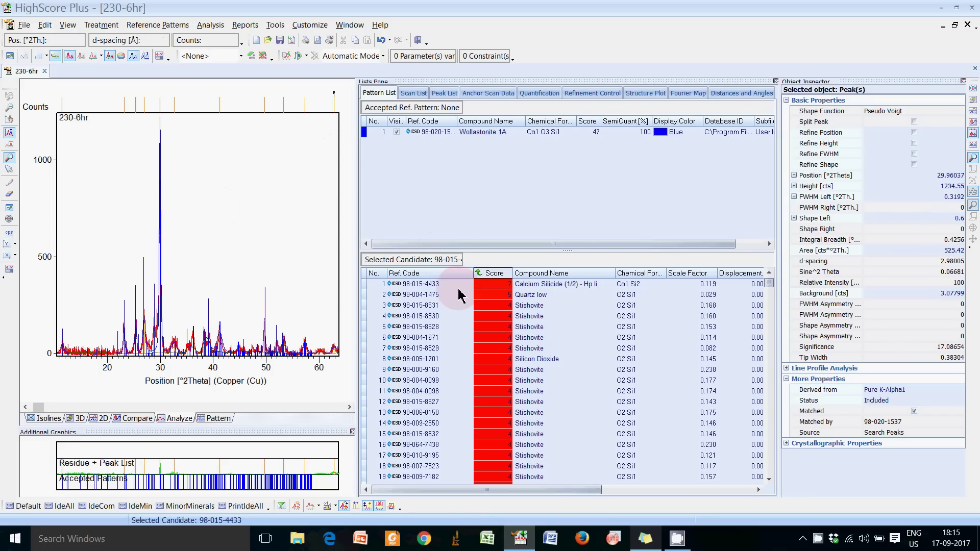
{"action": "mouse_move", "coordinate": [495, 284]}
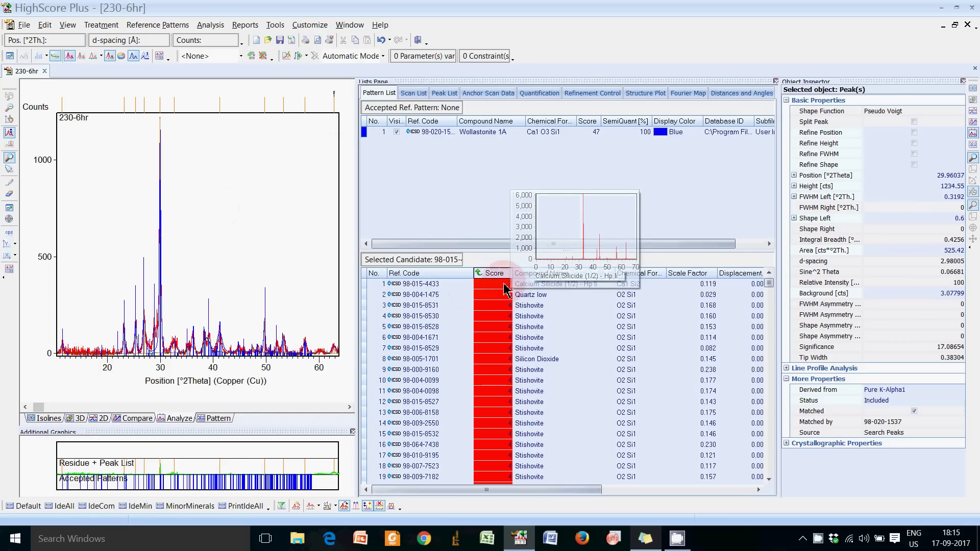
Re-accept Calcium Silicide at 1% beside Wollastonite 1A and stack both stick patterns under the peak list.
{"action": "left_click_drag", "start_coordinate": [510, 286], "coordinate": [493, 174]}
{"action": "mouse_move", "coordinate": [550, 305]}
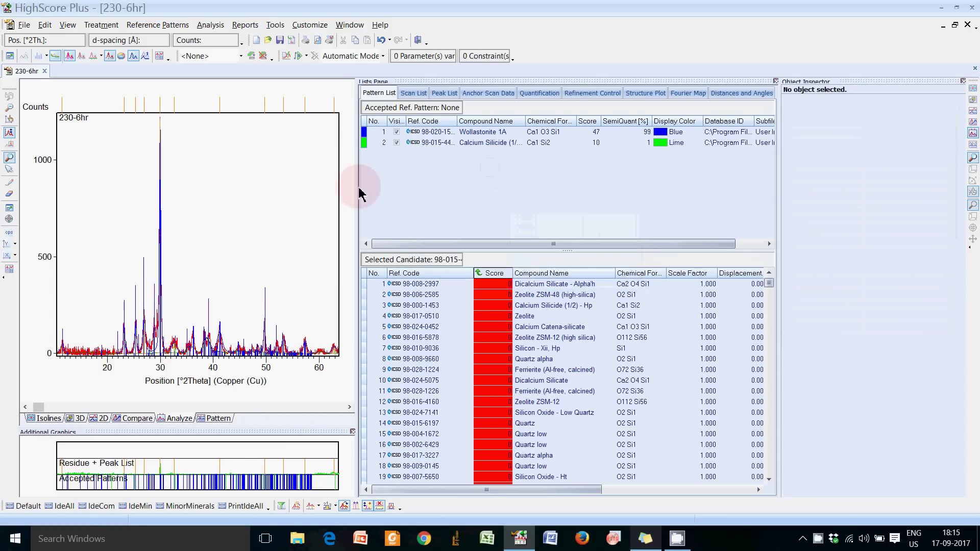
{"action": "left_click", "coordinate": [247, 196]}
{"action": "left_click", "coordinate": [218, 418]}
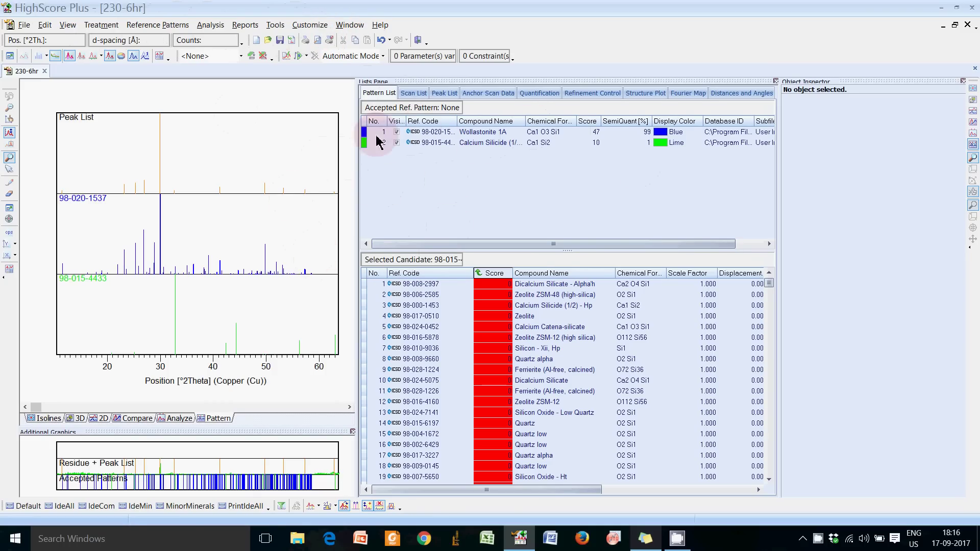
Open the Wollastonite 1A reference card 98-020-1537 and scroll through its details.
{"action": "double_click", "coordinate": [488, 134]}
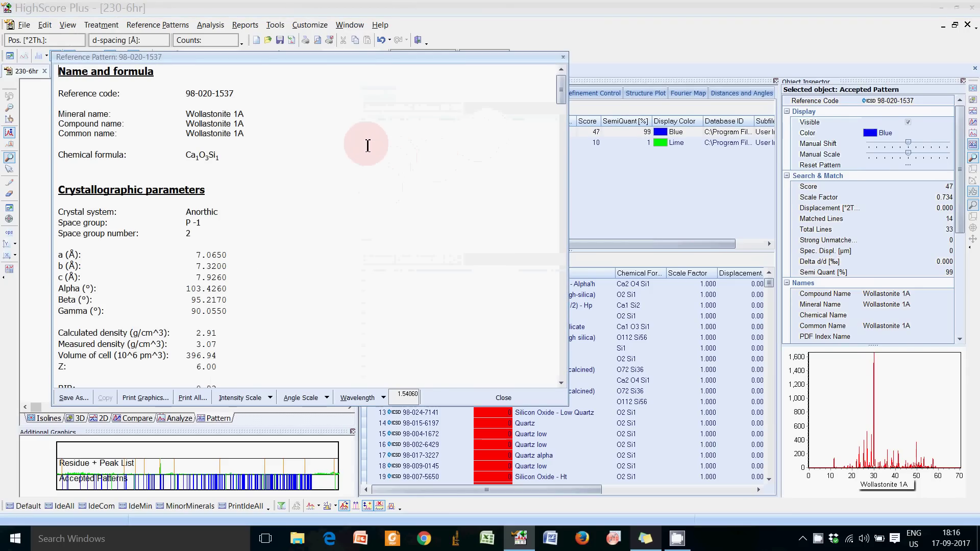
{"action": "scroll", "coordinate": [311, 217], "scroll_direction": "down", "scroll_amount": 1}
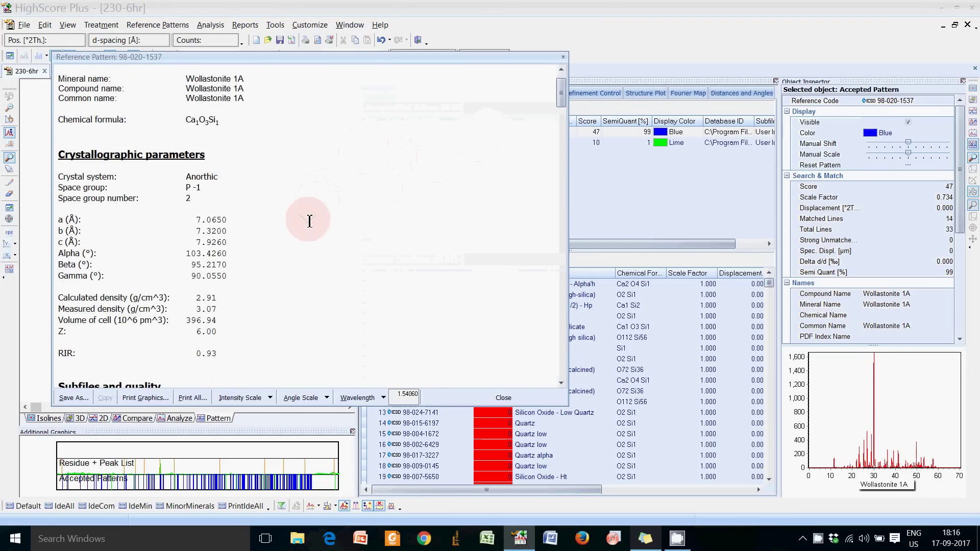
{"action": "scroll", "coordinate": [309, 220], "scroll_direction": "down", "scroll_amount": 3}
{"action": "scroll", "coordinate": [309, 220], "scroll_direction": "down", "scroll_amount": 3}
{"action": "scroll", "coordinate": [310, 220], "scroll_direction": "down", "scroll_amount": 5}
{"action": "scroll", "coordinate": [310, 221], "scroll_direction": "down", "scroll_amount": 5}
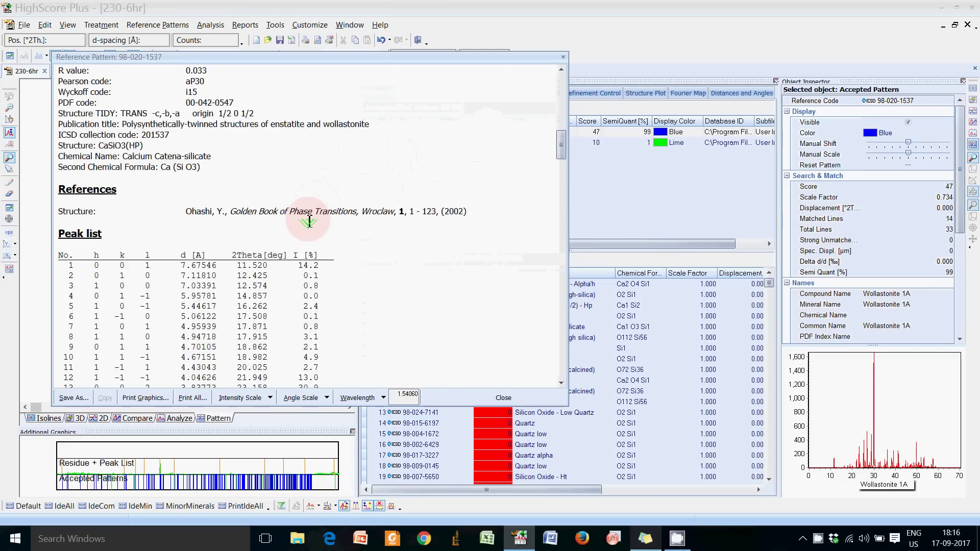
{"action": "scroll", "coordinate": [310, 220], "scroll_direction": "down", "scroll_amount": 4}
{"action": "scroll", "coordinate": [310, 221], "scroll_direction": "up", "scroll_amount": 6}
{"action": "scroll", "coordinate": [309, 220], "scroll_direction": "up", "scroll_amount": 10}
{"action": "scroll", "coordinate": [309, 221], "scroll_direction": "up", "scroll_amount": 1}
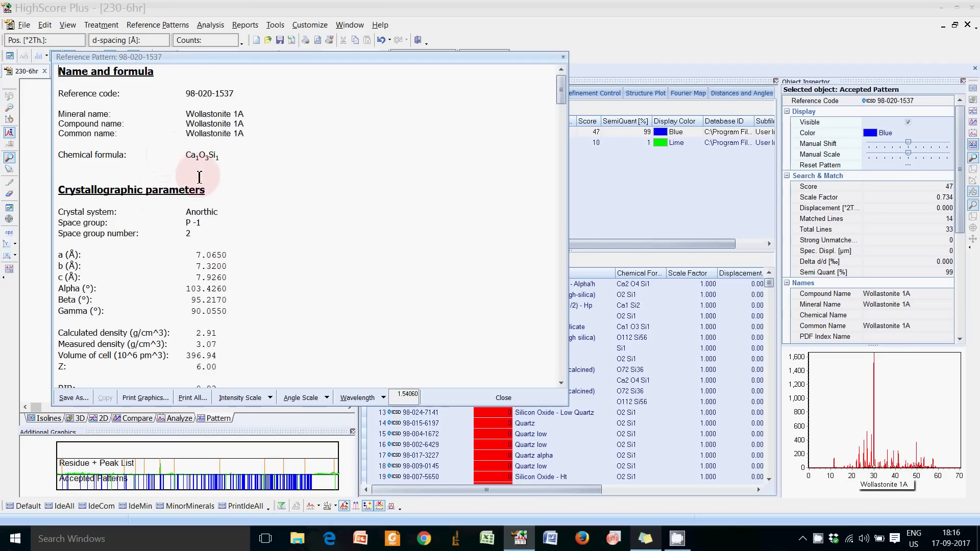
Highlight the Ca1O3Si1 formula and the cell length a line, then clear the selection.
{"action": "left_click_drag", "start_coordinate": [187, 156], "coordinate": [258, 156]}
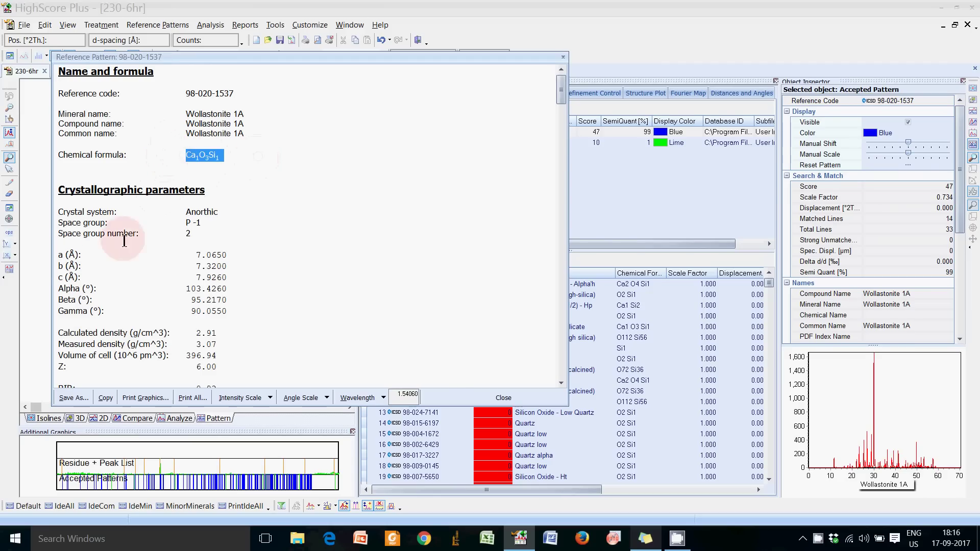
{"action": "left_click", "coordinate": [57, 257]}
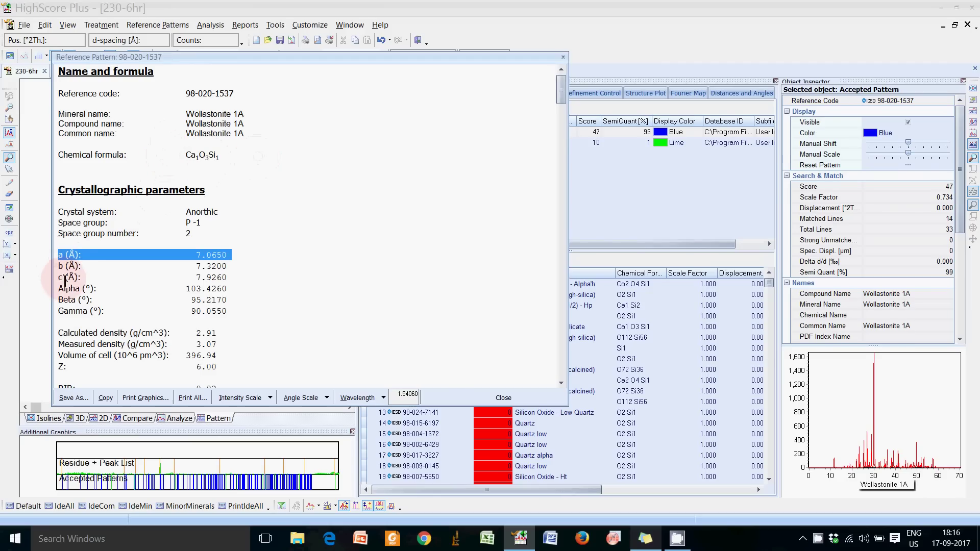
{"action": "left_click", "coordinate": [137, 296]}
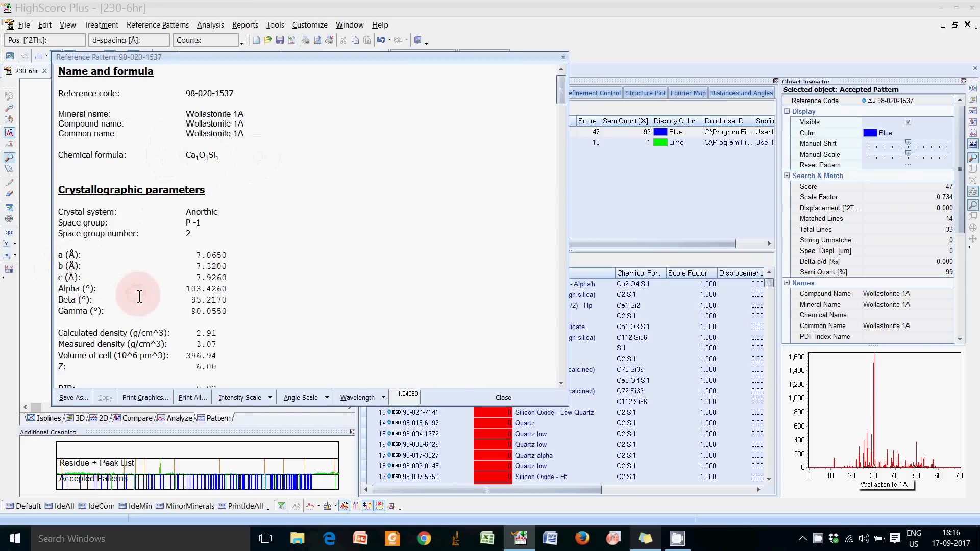
Scroll past Subfiles, Comments and References to the peak list's first reflection, 0 0 1 at 11.52°.
{"action": "scroll", "coordinate": [139, 296], "scroll_direction": "down", "scroll_amount": 3}
{"action": "scroll", "coordinate": [139, 297], "scroll_direction": "down", "scroll_amount": 1}
{"action": "scroll", "coordinate": [139, 296], "scroll_direction": "down", "scroll_amount": 2}
{"action": "scroll", "coordinate": [139, 296], "scroll_direction": "down", "scroll_amount": 1}
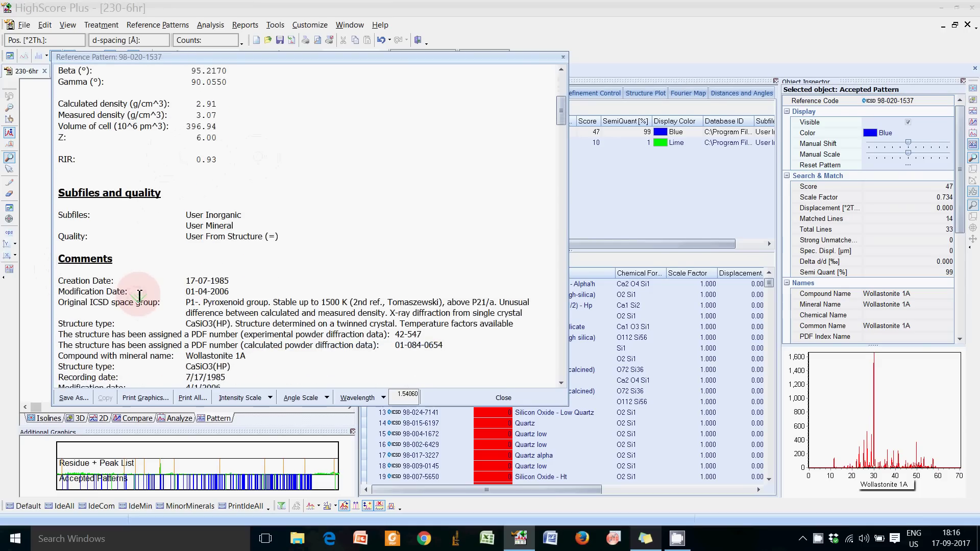
{"action": "scroll", "coordinate": [139, 296], "scroll_direction": "down", "scroll_amount": 1}
{"action": "scroll", "coordinate": [125, 243], "scroll_direction": "down", "scroll_amount": 3}
{"action": "scroll", "coordinate": [124, 243], "scroll_direction": "down", "scroll_amount": 3}
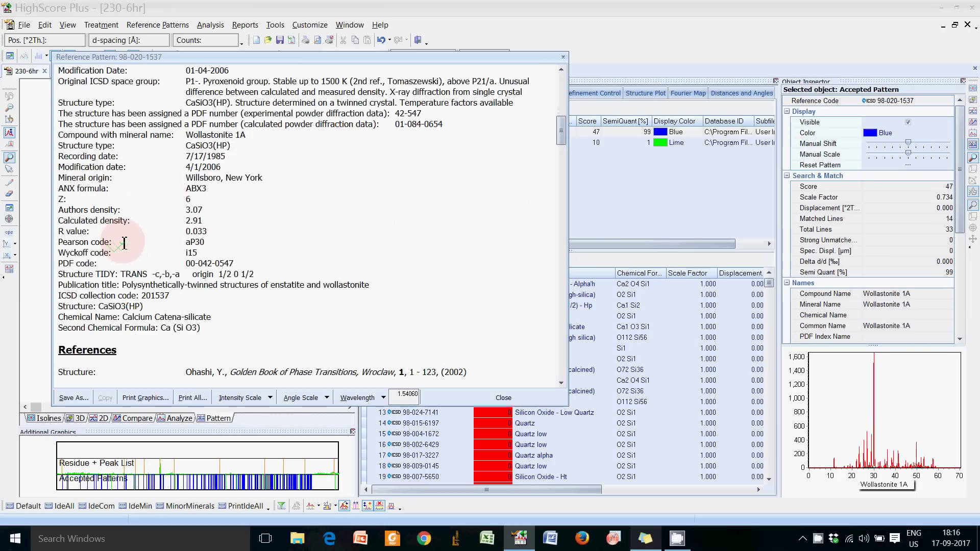
{"action": "scroll", "coordinate": [153, 210], "scroll_direction": "up", "scroll_amount": 1}
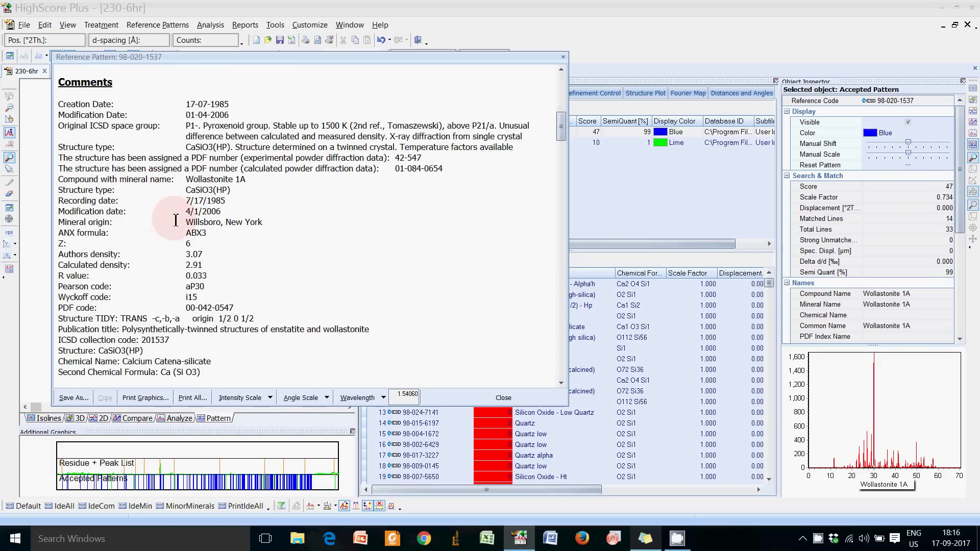
{"action": "scroll", "coordinate": [179, 212], "scroll_direction": "down", "scroll_amount": 1}
{"action": "scroll", "coordinate": [183, 215], "scroll_direction": "down", "scroll_amount": 2}
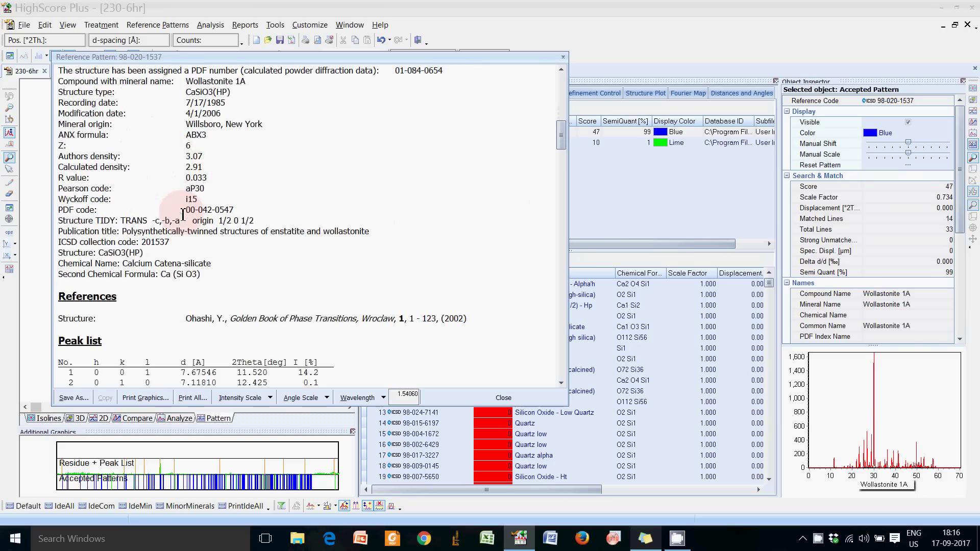
{"action": "scroll", "coordinate": [183, 214], "scroll_direction": "down", "scroll_amount": 2}
{"action": "scroll", "coordinate": [183, 214], "scroll_direction": "down", "scroll_amount": 1}
{"action": "scroll", "coordinate": [174, 220], "scroll_direction": "down", "scroll_amount": 2}
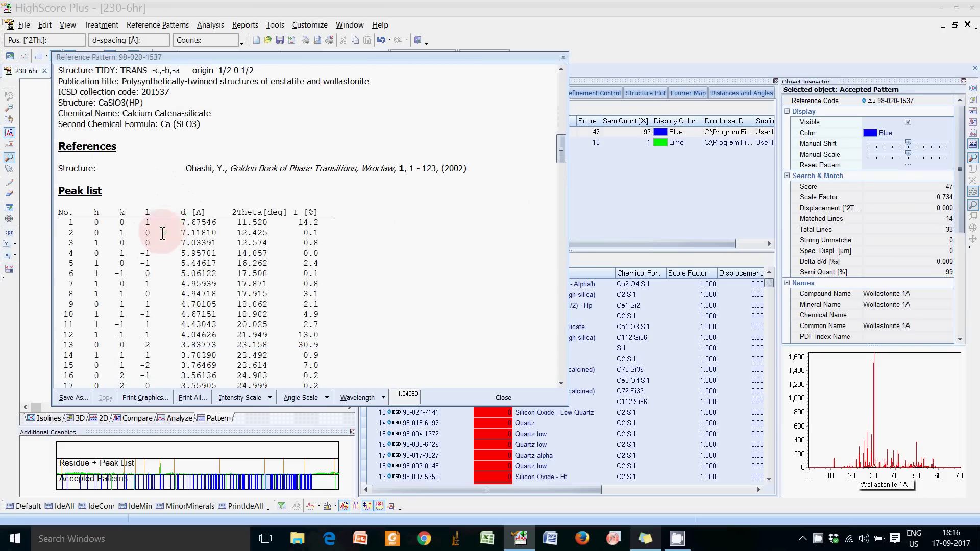
{"action": "scroll", "coordinate": [151, 225], "scroll_direction": "down", "scroll_amount": 1}
{"action": "scroll", "coordinate": [152, 228], "scroll_direction": "down", "scroll_amount": 1}
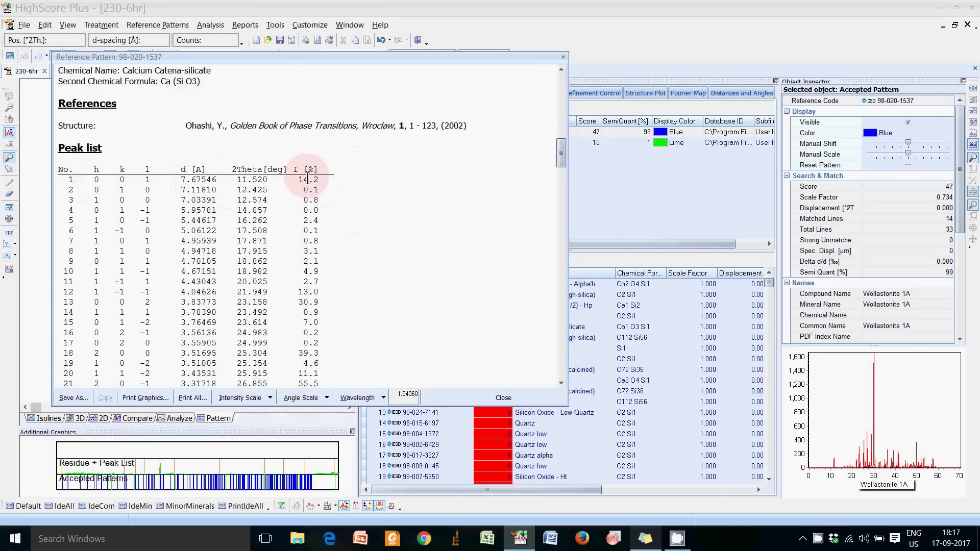
Scroll down through the Wollastonite 1A peak list, reading hkl, d-spacing, 2Theta and intensity values.
{"action": "scroll", "coordinate": [316, 273], "scroll_direction": "down", "scroll_amount": 3}
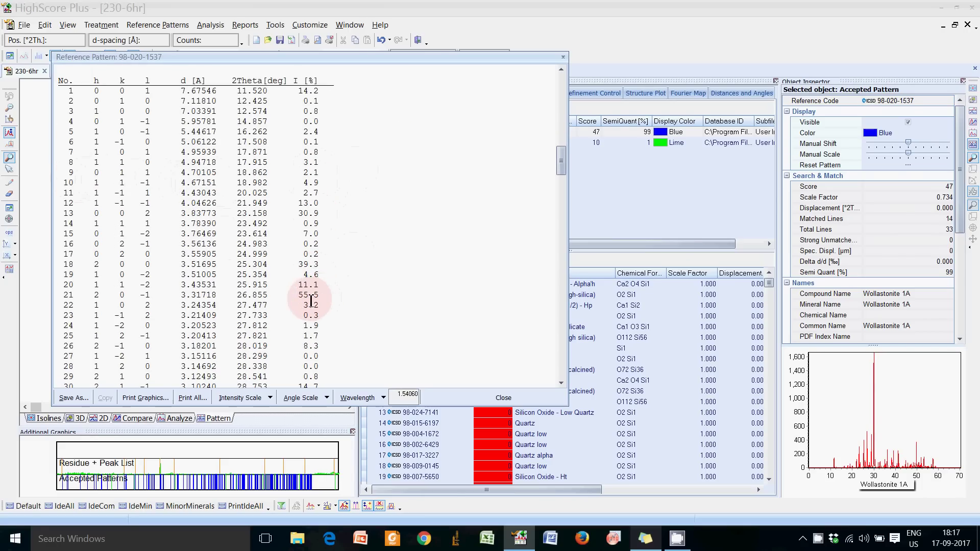
{"action": "scroll", "coordinate": [296, 148], "scroll_direction": "down", "scroll_amount": 2}
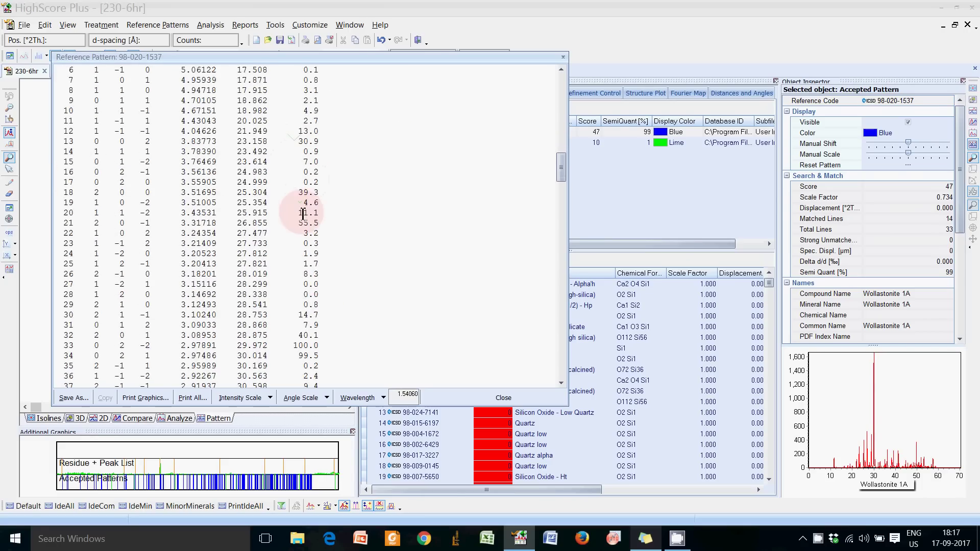
{"action": "scroll", "coordinate": [303, 213], "scroll_direction": "down", "scroll_amount": 4}
{"action": "scroll", "coordinate": [316, 305], "scroll_direction": "down", "scroll_amount": 1}
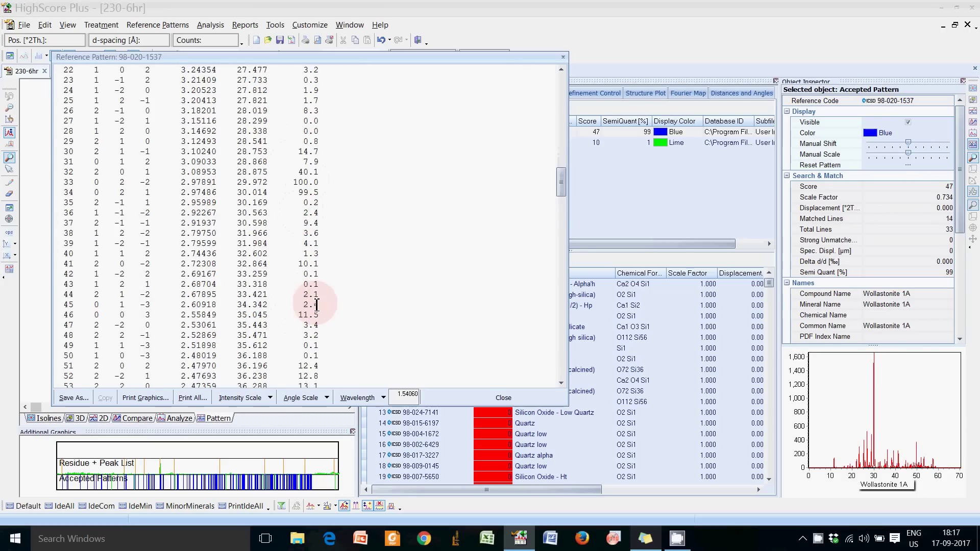
{"action": "scroll", "coordinate": [316, 305], "scroll_direction": "down", "scroll_amount": 1}
{"action": "scroll", "coordinate": [317, 305], "scroll_direction": "down", "scroll_amount": 2}
{"action": "scroll", "coordinate": [317, 304], "scroll_direction": "up", "scroll_amount": 10}
{"action": "scroll", "coordinate": [317, 305], "scroll_direction": "up", "scroll_amount": 7}
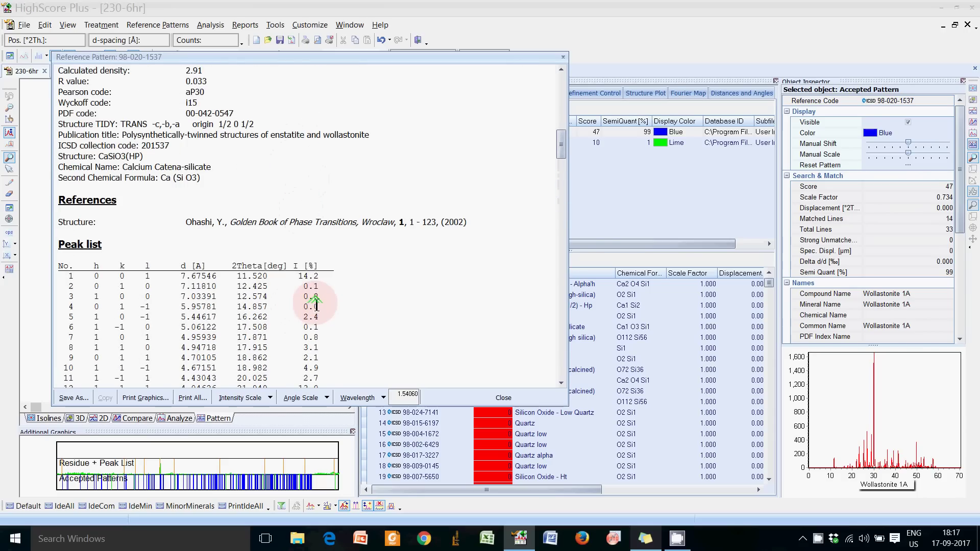
{"action": "scroll", "coordinate": [316, 305], "scroll_direction": "down", "scroll_amount": 4}
{"action": "scroll", "coordinate": [316, 305], "scroll_direction": "down", "scroll_amount": 4}
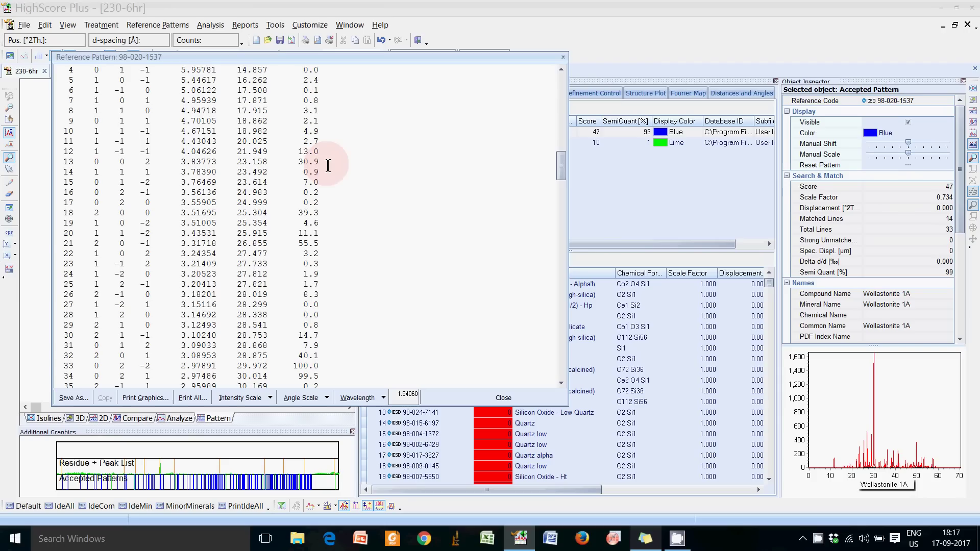
{"action": "scroll", "coordinate": [323, 212], "scroll_direction": "up", "scroll_amount": 5}
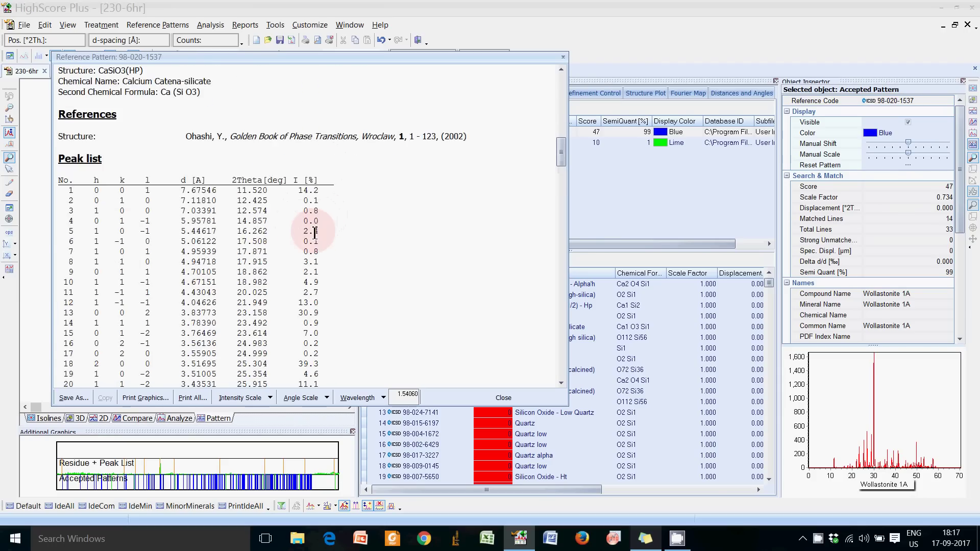
{"action": "scroll", "coordinate": [316, 233], "scroll_direction": "down", "scroll_amount": 2}
{"action": "scroll", "coordinate": [315, 233], "scroll_direction": "down", "scroll_amount": 4}
{"action": "scroll", "coordinate": [315, 233], "scroll_direction": "down", "scroll_amount": 5}
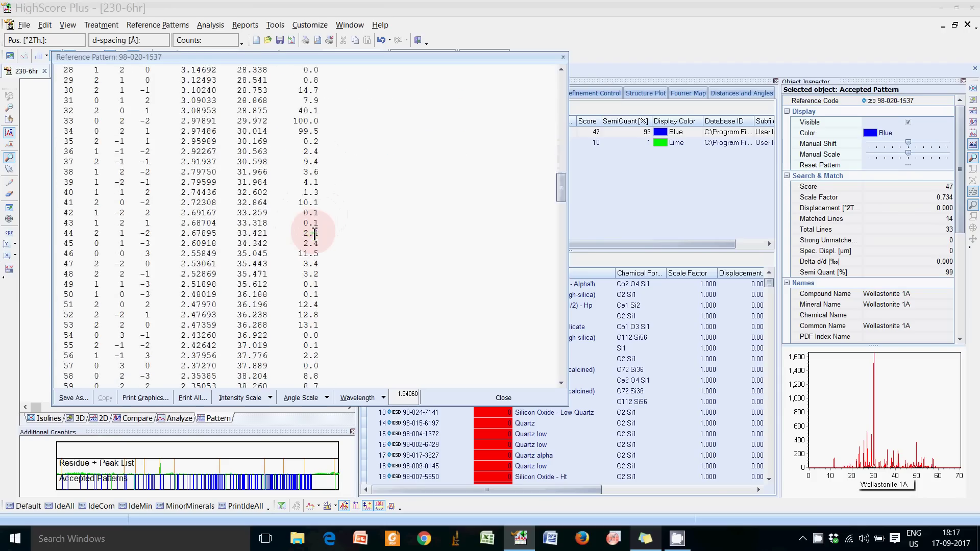
{"action": "scroll", "coordinate": [315, 232], "scroll_direction": "down", "scroll_amount": 5}
{"action": "scroll", "coordinate": [315, 233], "scroll_direction": "down", "scroll_amount": 5}
{"action": "scroll", "coordinate": [315, 233], "scroll_direction": "down", "scroll_amount": 5}
{"action": "scroll", "coordinate": [315, 233], "scroll_direction": "down", "scroll_amount": 8}
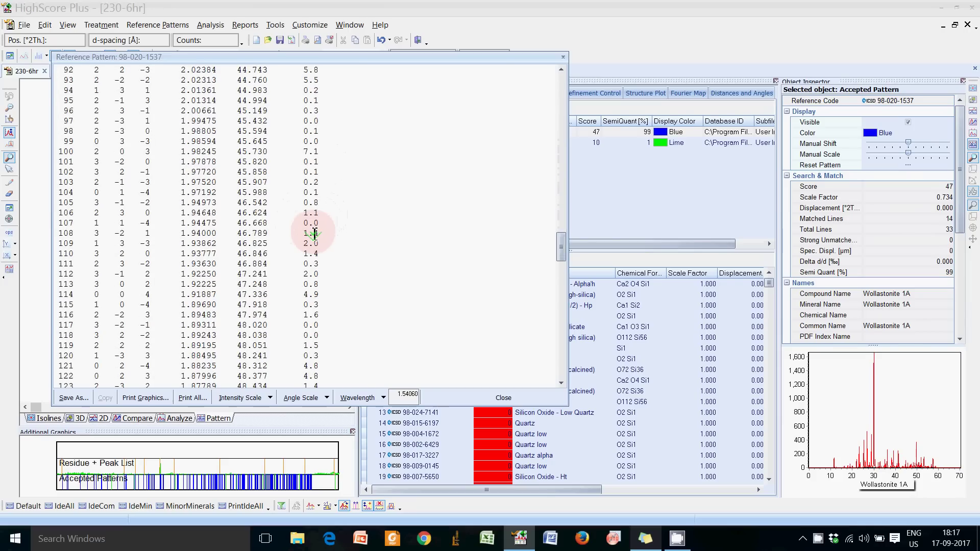
{"action": "scroll", "coordinate": [315, 233], "scroll_direction": "down", "scroll_amount": 7}
{"action": "scroll", "coordinate": [315, 233], "scroll_direction": "down", "scroll_amount": 12}
{"action": "scroll", "coordinate": [315, 233], "scroll_direction": "down", "scroll_amount": 9}
{"action": "scroll", "coordinate": [314, 233], "scroll_direction": "down", "scroll_amount": 4}
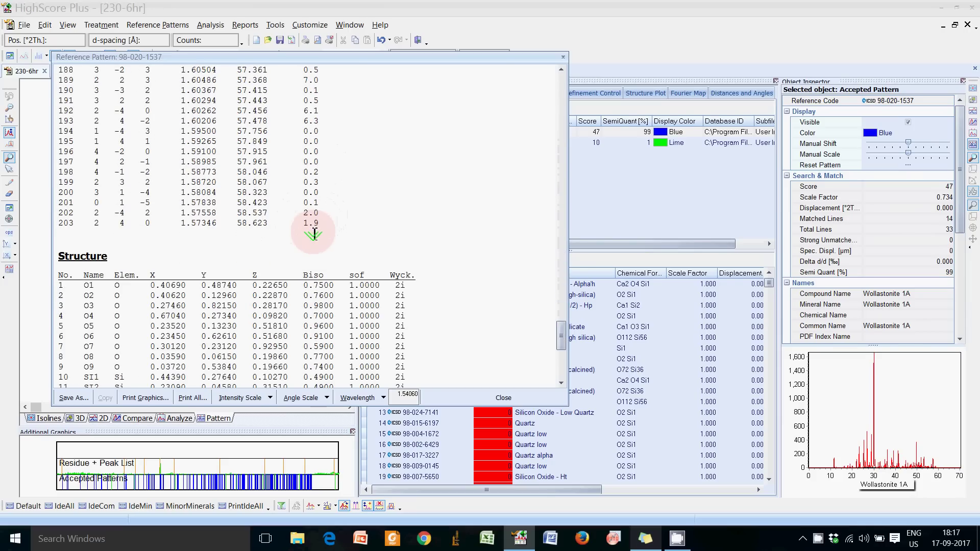
Recheck earlier peak rows, then continue down to row 203 and the atom positions table.
{"action": "scroll", "coordinate": [315, 233], "scroll_direction": "up", "scroll_amount": 2}
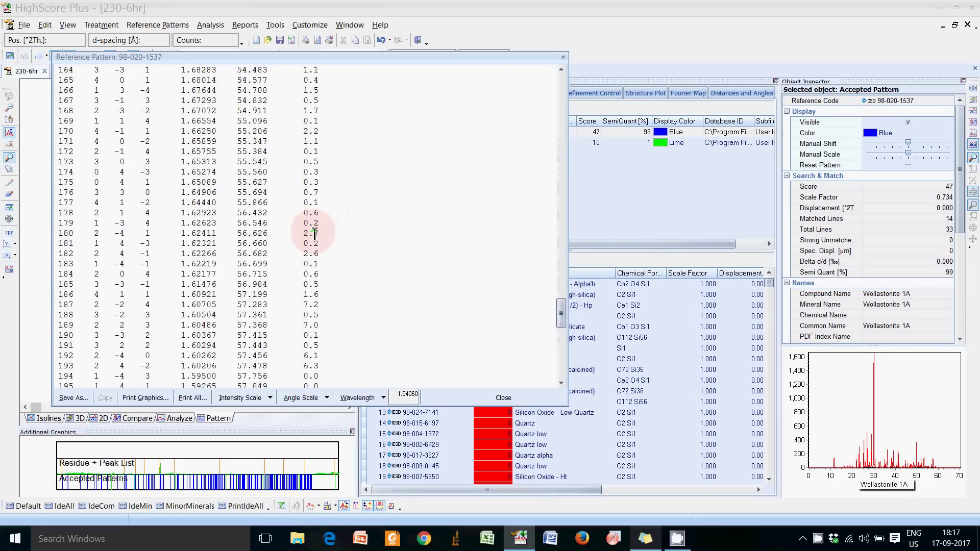
{"action": "scroll", "coordinate": [315, 233], "scroll_direction": "up", "scroll_amount": 10}
{"action": "scroll", "coordinate": [315, 233], "scroll_direction": "up", "scroll_amount": 9}
{"action": "scroll", "coordinate": [315, 233], "scroll_direction": "up", "scroll_amount": 11}
{"action": "scroll", "coordinate": [315, 233], "scroll_direction": "up", "scroll_amount": 3}
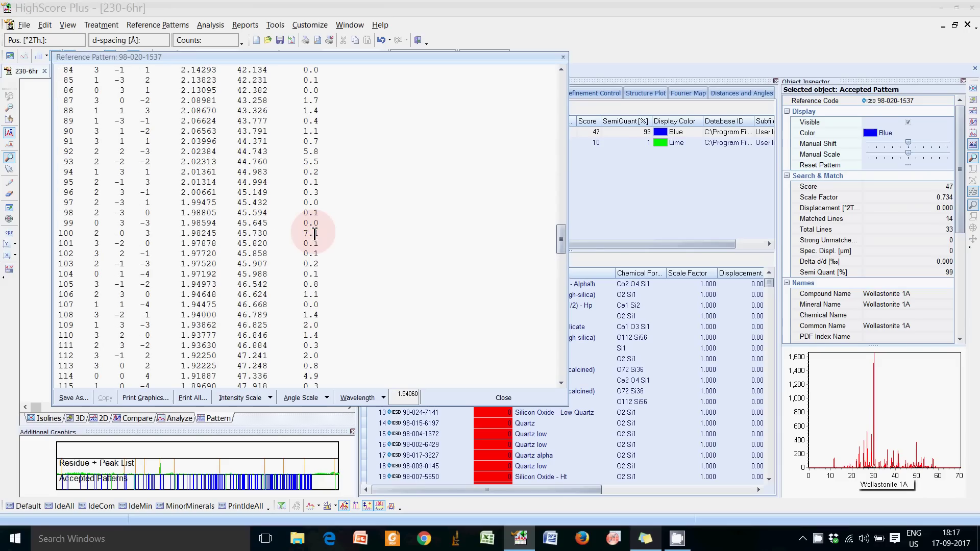
{"action": "scroll", "coordinate": [326, 220], "scroll_direction": "up", "scroll_amount": 5}
{"action": "scroll", "coordinate": [326, 220], "scroll_direction": "up", "scroll_amount": 5}
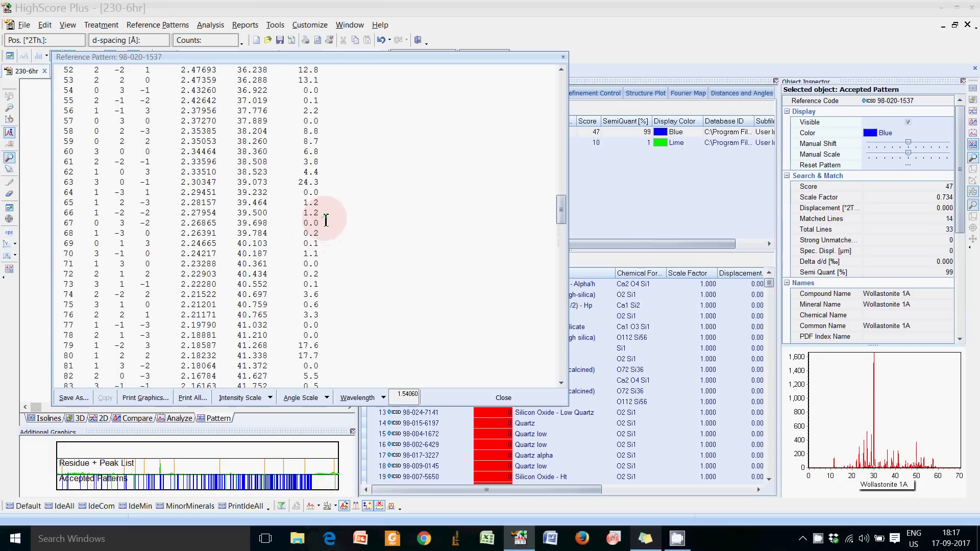
{"action": "scroll", "coordinate": [326, 220], "scroll_direction": "up", "scroll_amount": 4}
{"action": "scroll", "coordinate": [325, 220], "scroll_direction": "down", "scroll_amount": 4}
{"action": "scroll", "coordinate": [326, 220], "scroll_direction": "down", "scroll_amount": 10}
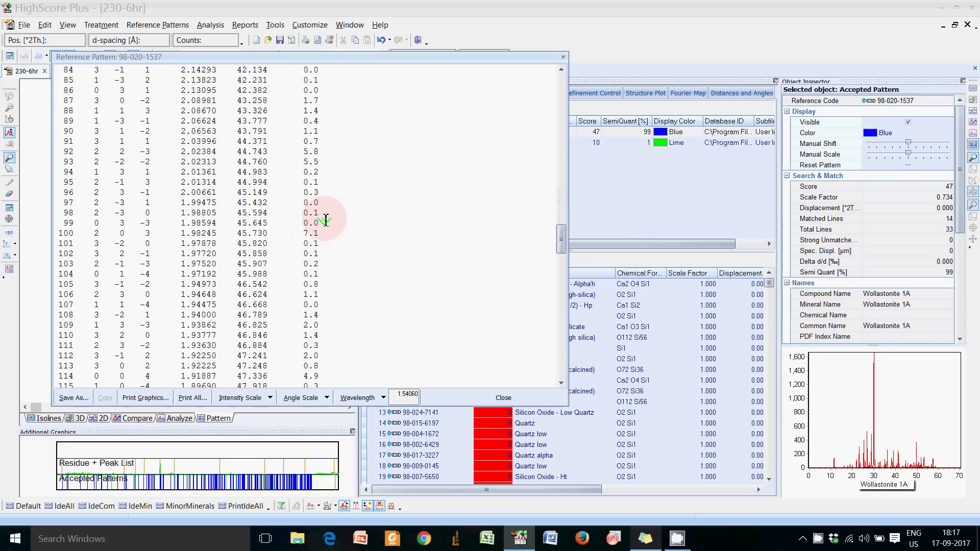
{"action": "scroll", "coordinate": [326, 220], "scroll_direction": "down", "scroll_amount": 7}
{"action": "scroll", "coordinate": [326, 220], "scroll_direction": "down", "scroll_amount": 2}
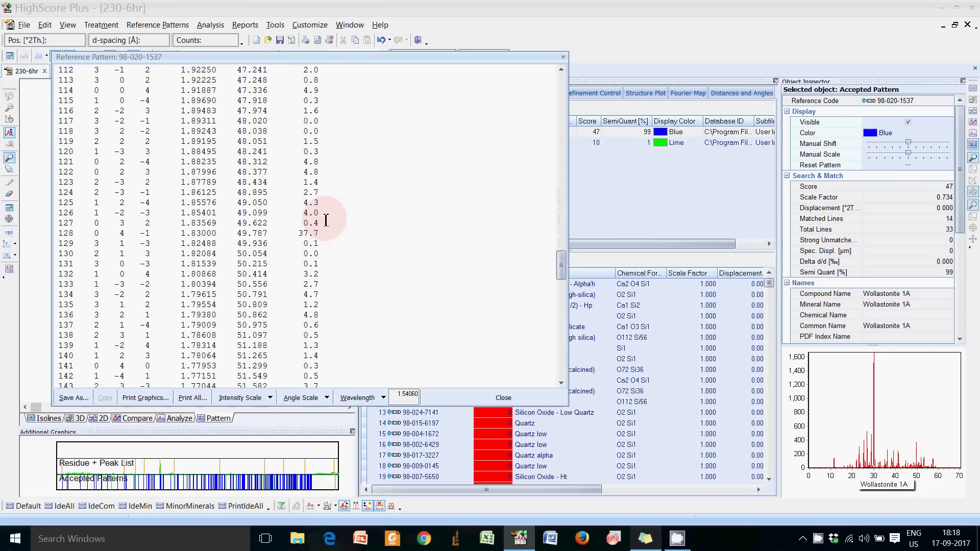
{"action": "scroll", "coordinate": [325, 220], "scroll_direction": "down", "scroll_amount": 5}
{"action": "scroll", "coordinate": [326, 220], "scroll_direction": "down", "scroll_amount": 5}
{"action": "scroll", "coordinate": [326, 220], "scroll_direction": "down", "scroll_amount": 6}
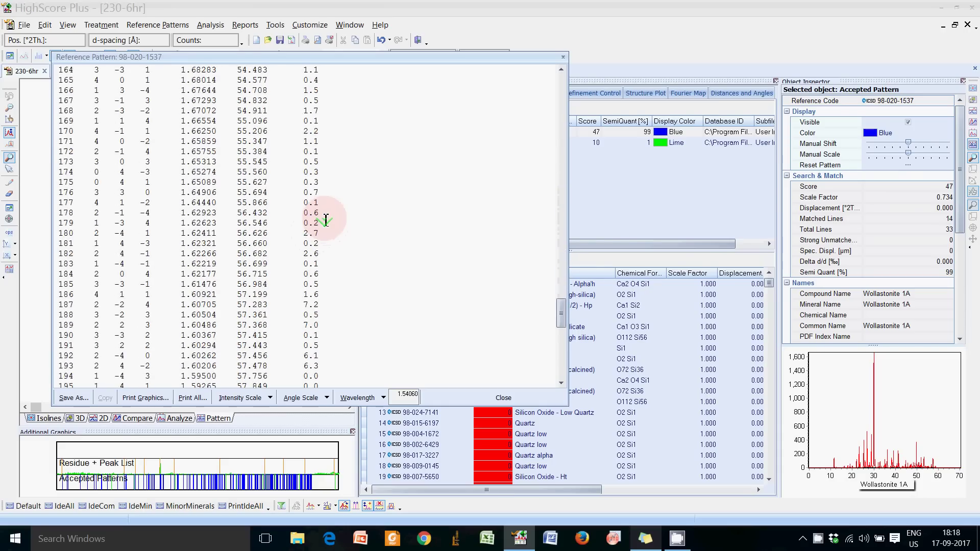
{"action": "scroll", "coordinate": [326, 220], "scroll_direction": "down", "scroll_amount": 7}
{"action": "scroll", "coordinate": [326, 220], "scroll_direction": "down", "scroll_amount": 7}
Bring the Wollastonite 1A stick pattern into view, with its strongest line near 30° 2Theta.
{"action": "scroll", "coordinate": [326, 220], "scroll_direction": "down", "scroll_amount": 2}
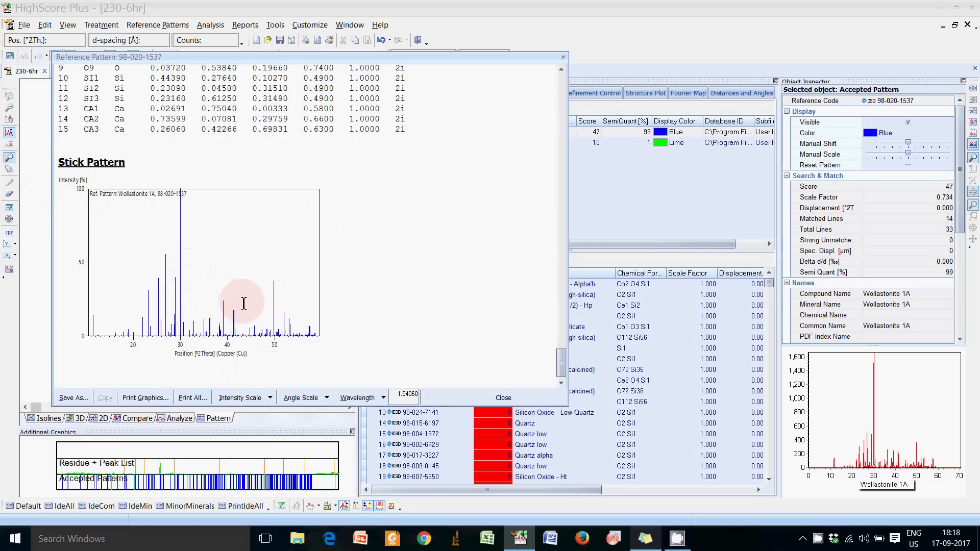
{"action": "left_click", "coordinate": [383, 222]}
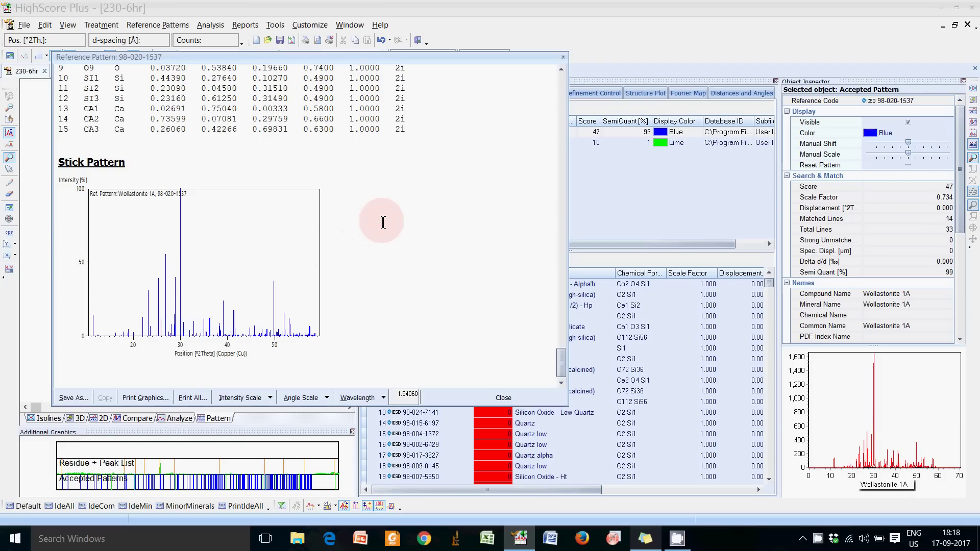